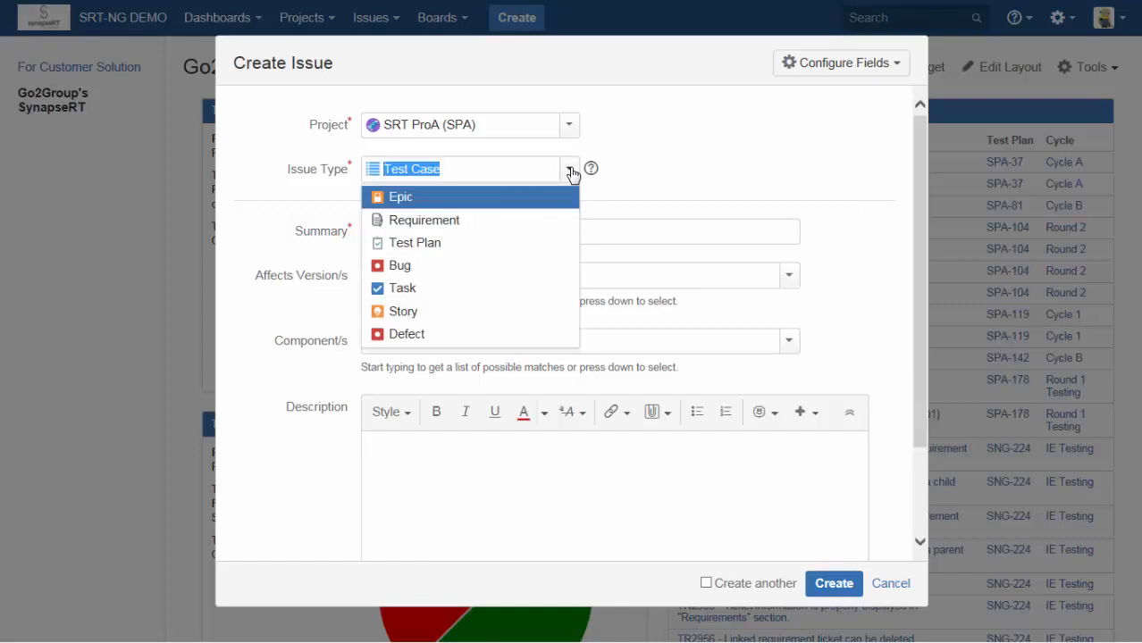
Set the new issue's type to Requirement and enter the summary "Validate Credit Card".
click(414, 221)
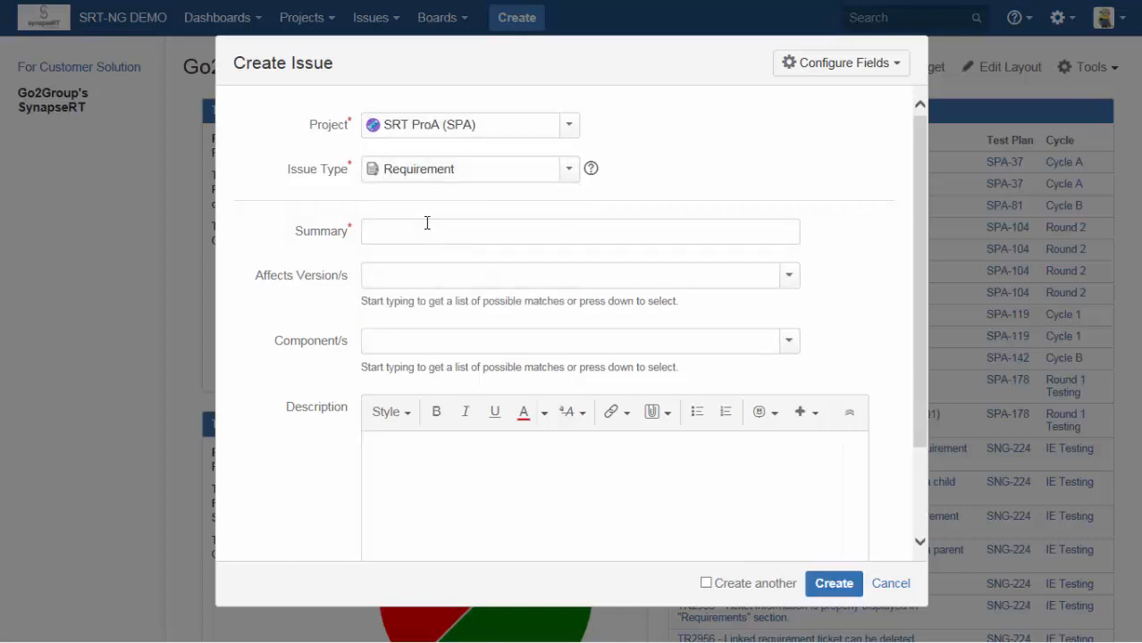
text(Validate Credit Card)
Set the new requirement's affected version to Version1 and its component to Configuration.
click(791, 277)
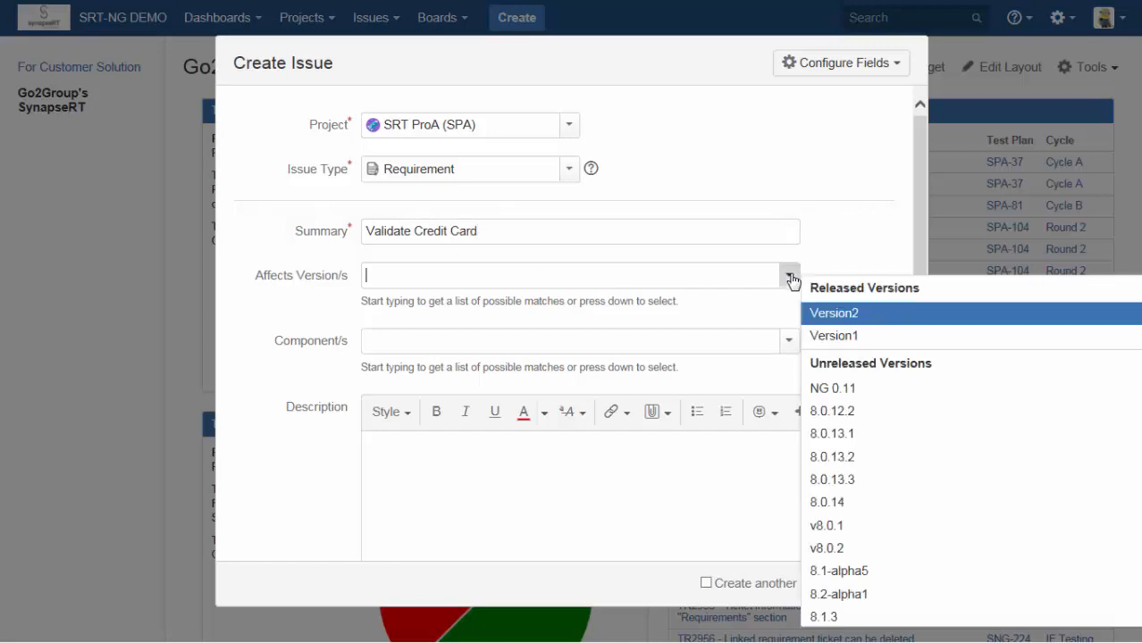
click(842, 336)
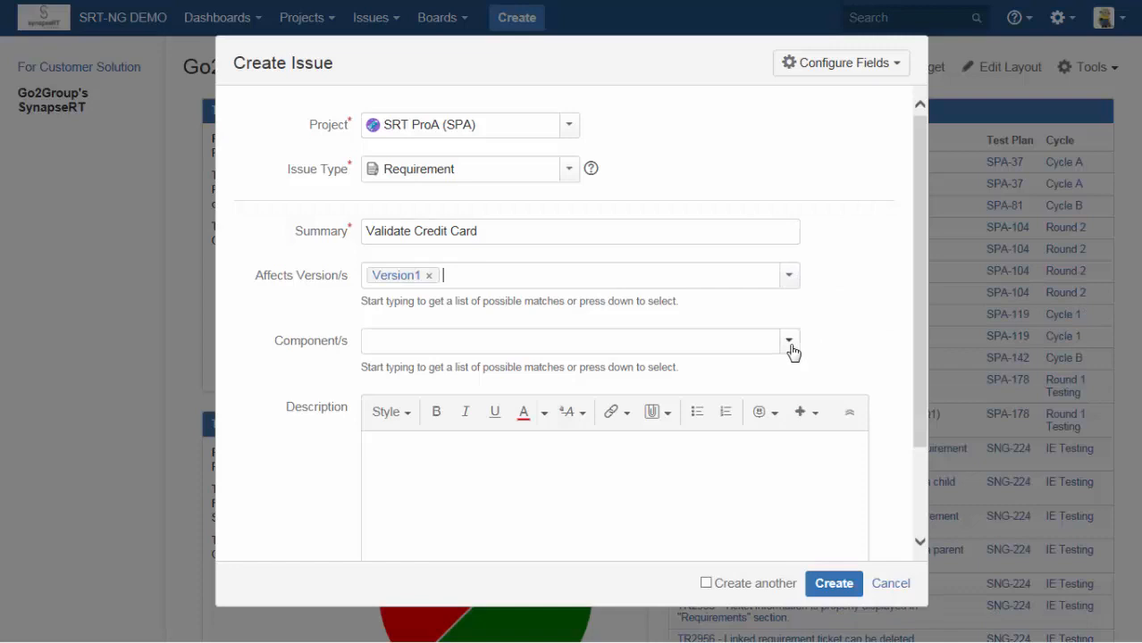
click(790, 343)
click(534, 399)
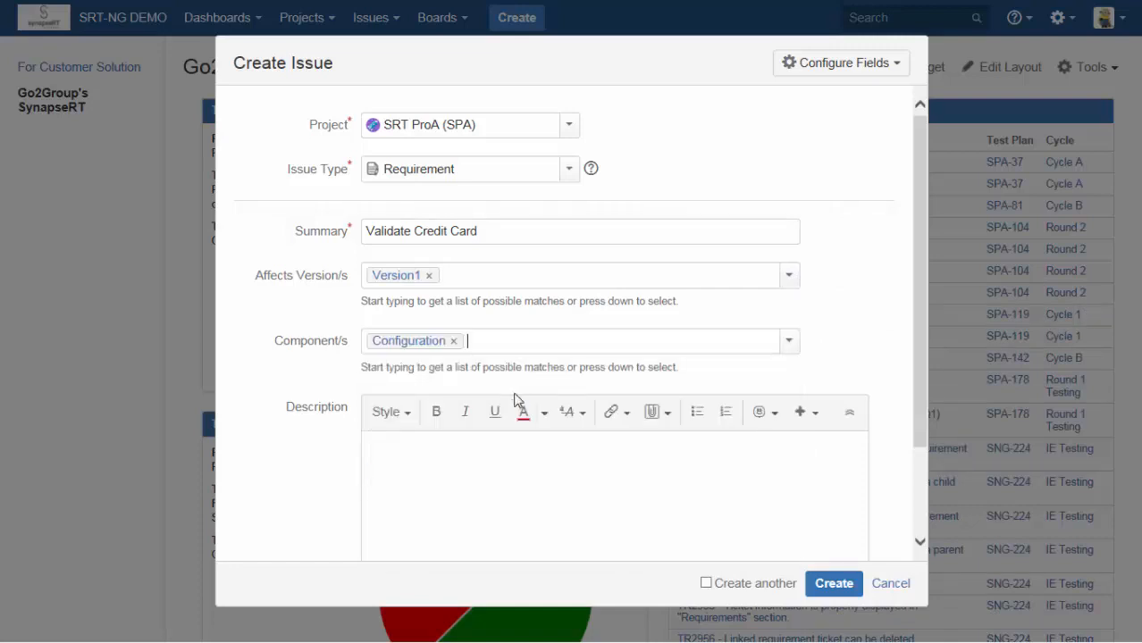
Enter "Requirement Description" as the description and create the Validate Credit Card requirement.
click(492, 461)
text(Requirement Descrio)
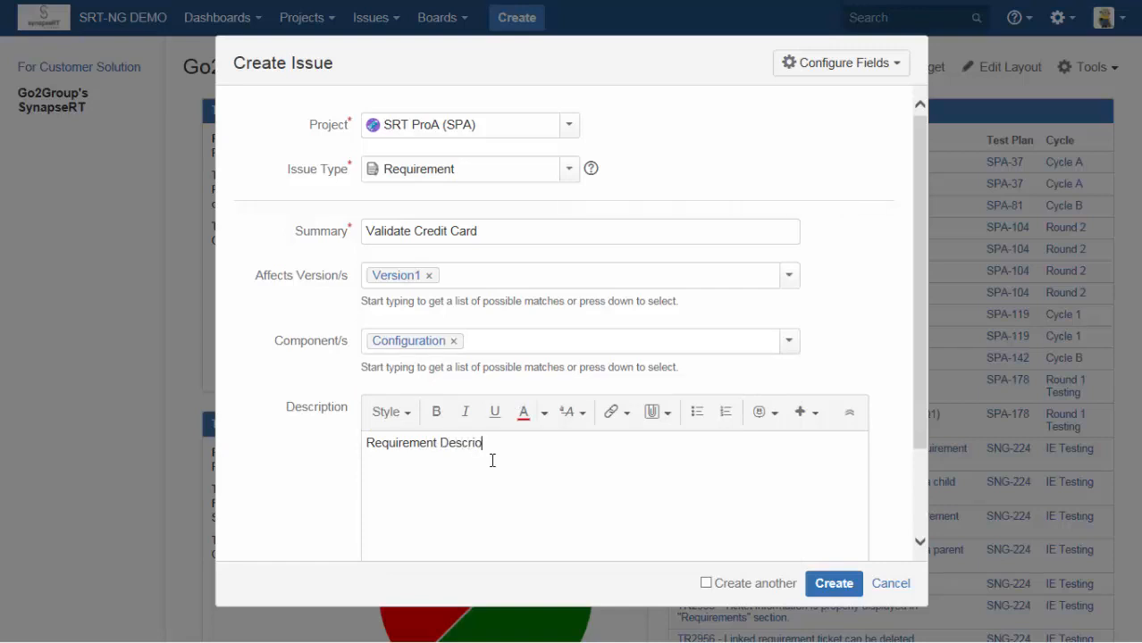
text(ption)
click(835, 584)
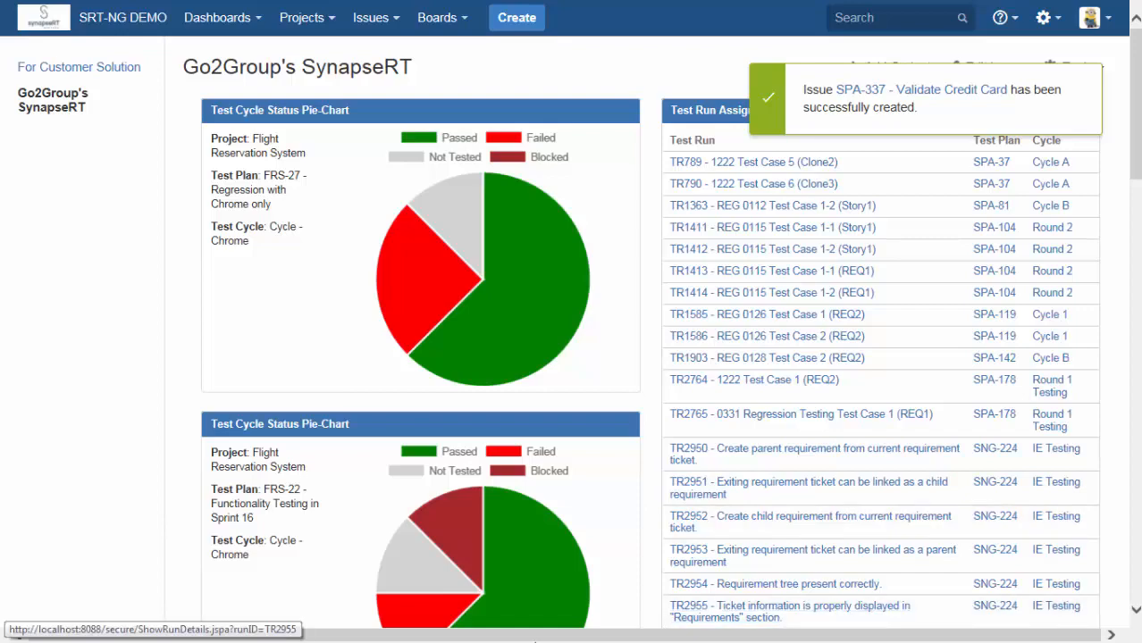
Open the Validate Credit Card requirement from the recent issues and look over its requirement and test case sections.
click(397, 21)
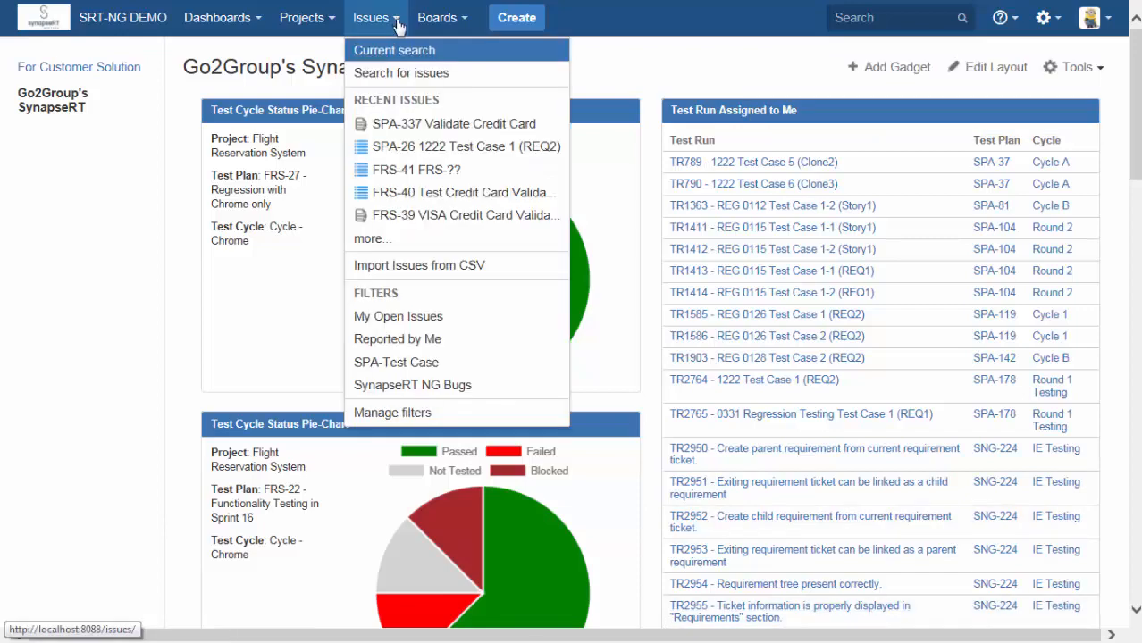
click(414, 128)
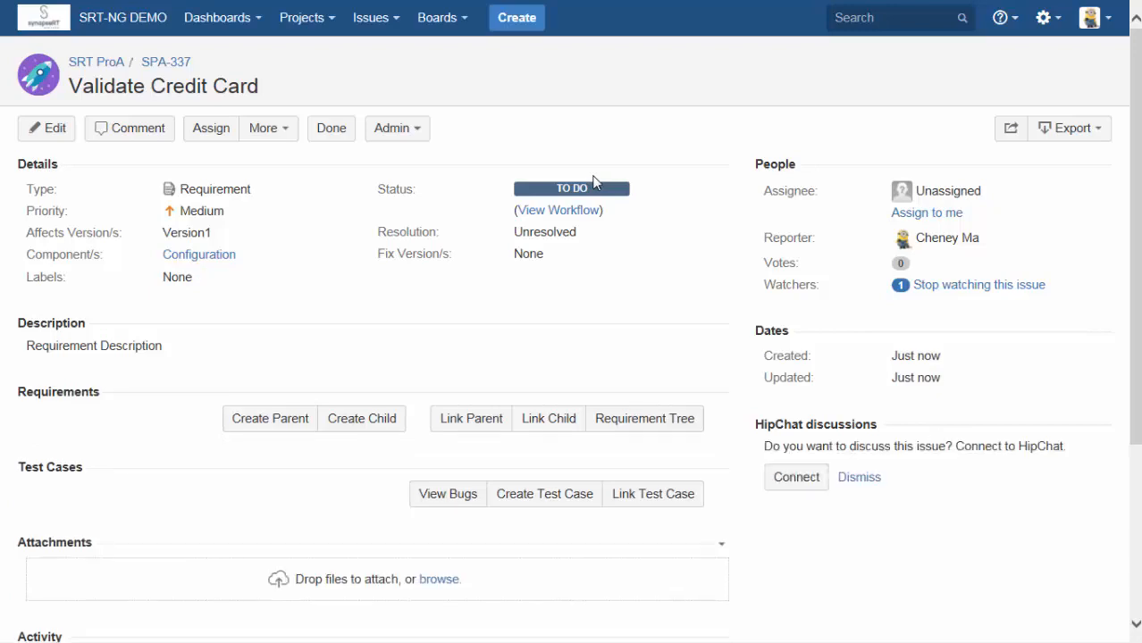
scroll(424, 319, down, 3)
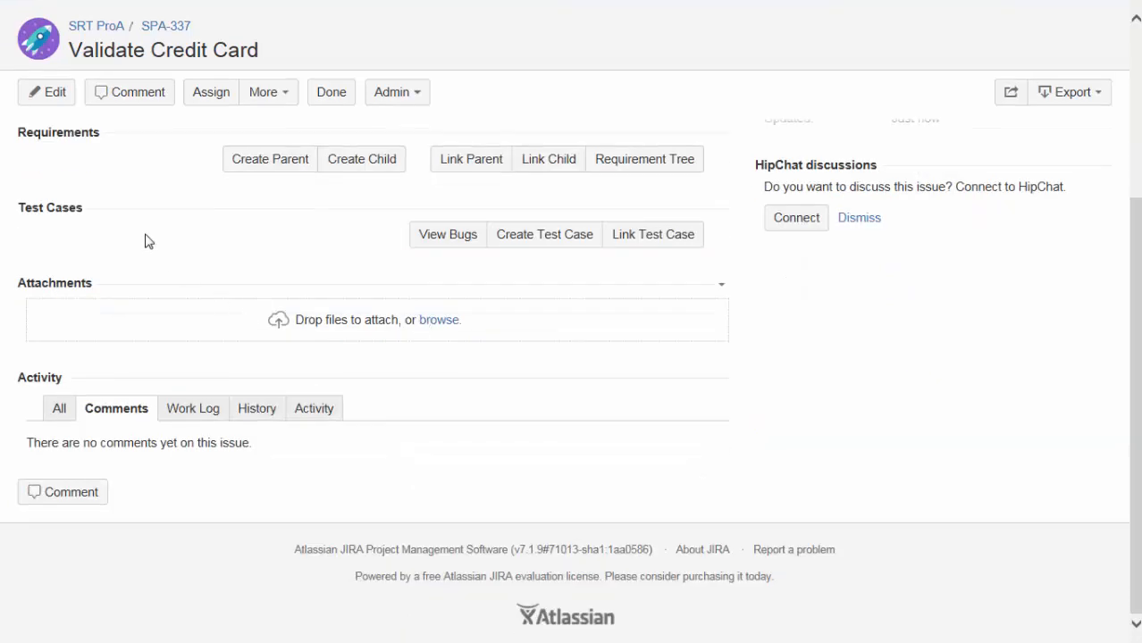
scroll(147, 241, up, 1)
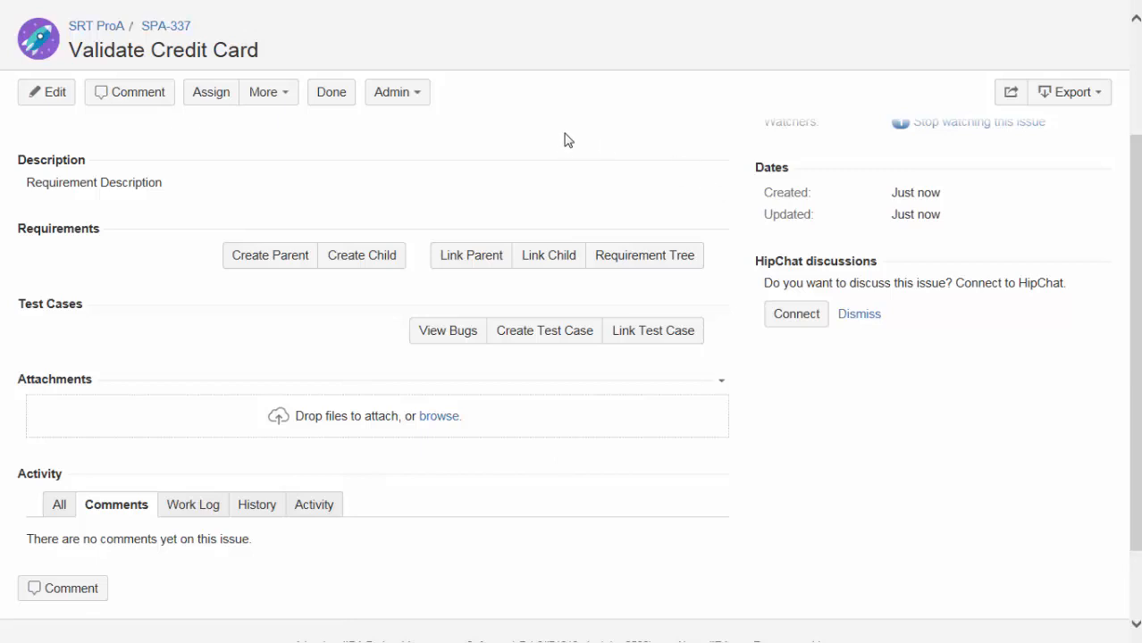
Start a new child requirement under Validate Credit Card with the summary "Child RQ #1".
click(361, 264)
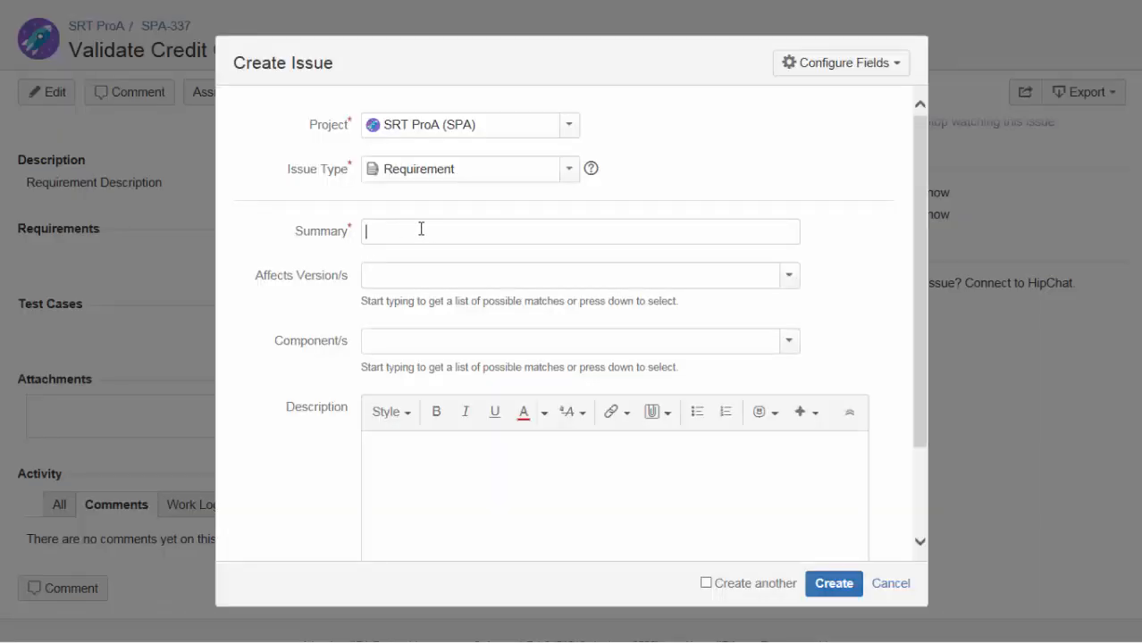
text(Child RQ #1)
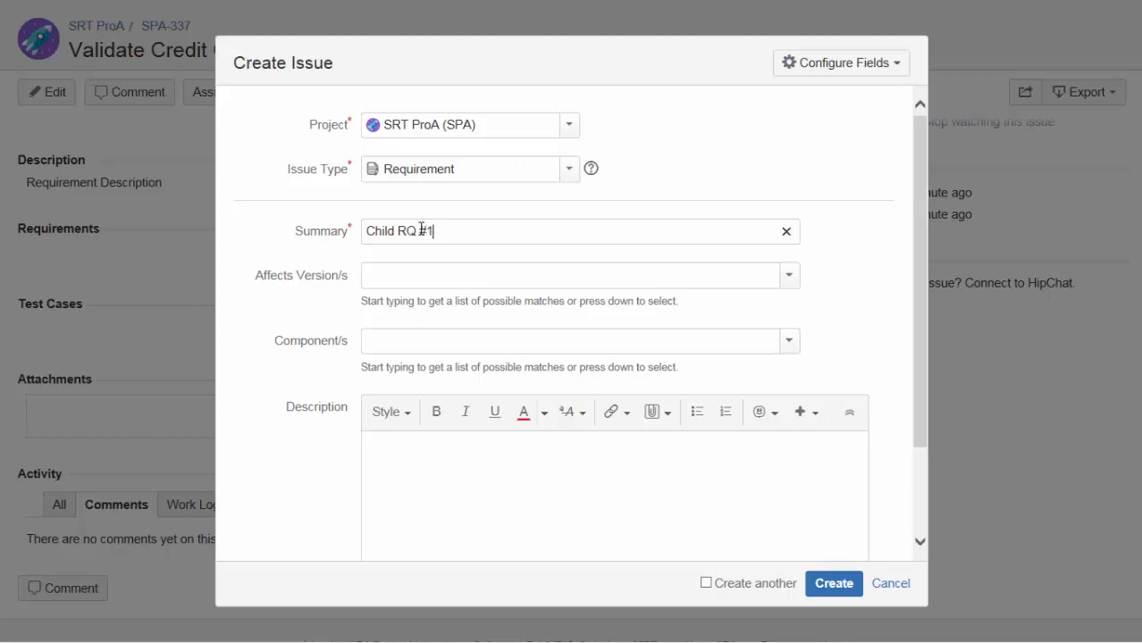
Set the child requirement's affected version to Version1, describe it as "Description" and create it.
click(790, 277)
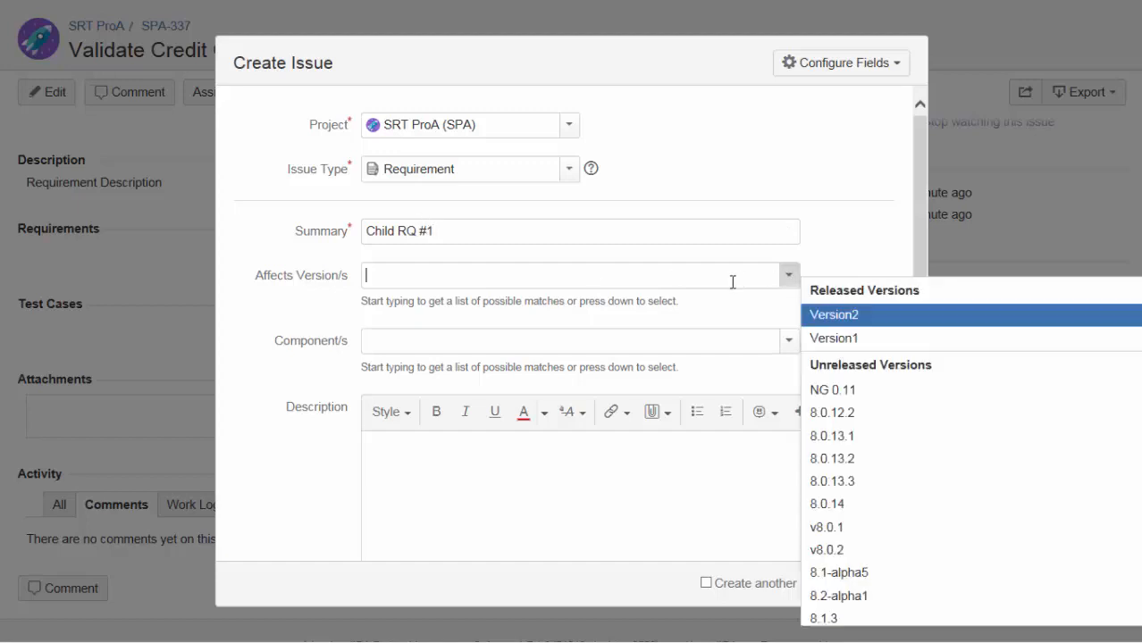
click(830, 339)
click(584, 475)
text(Description)
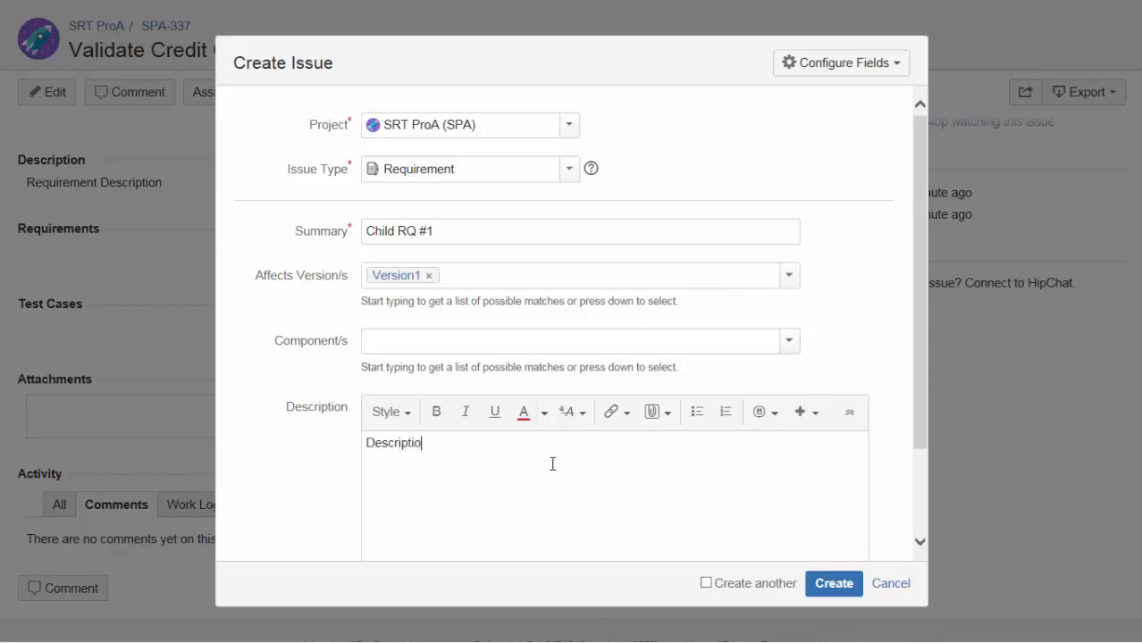
click(828, 592)
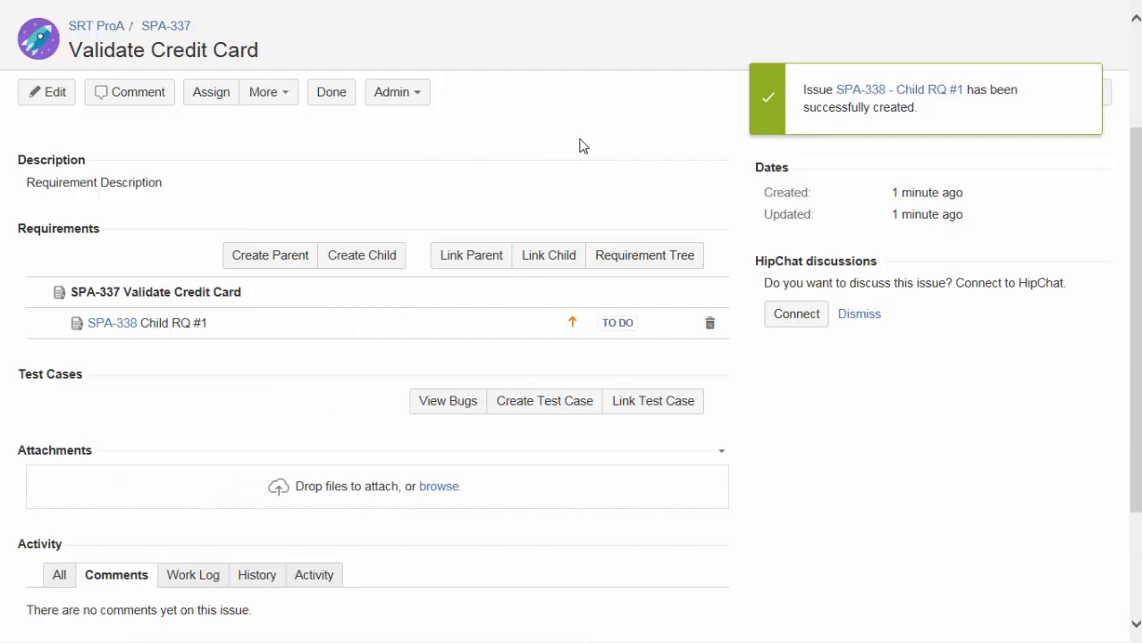
click(493, 267)
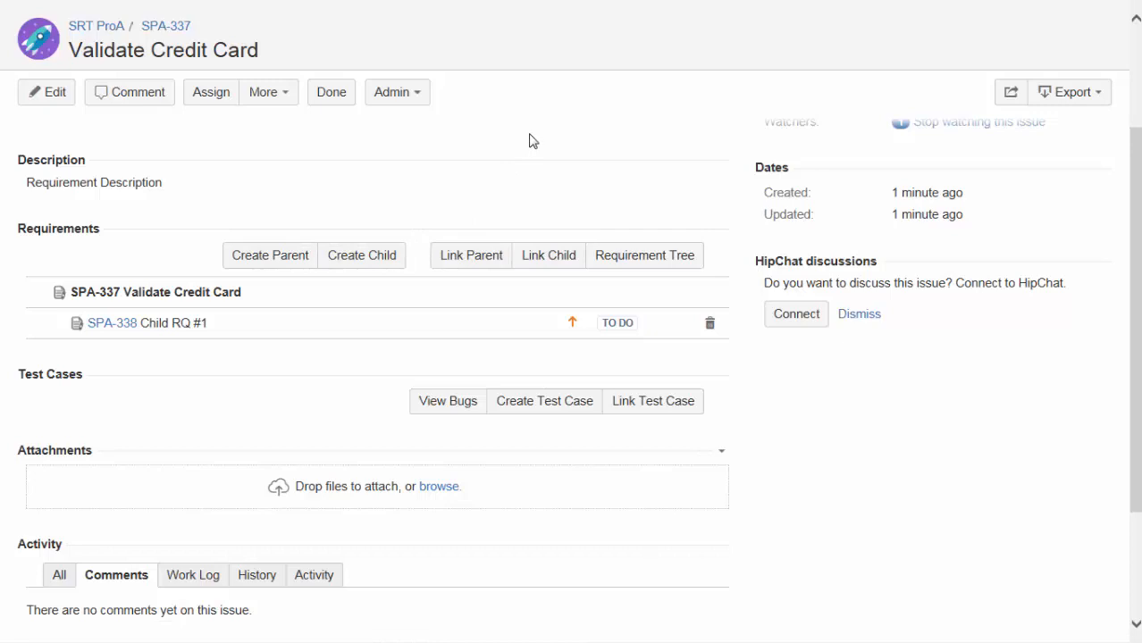
scroll(542, 179, up, 3)
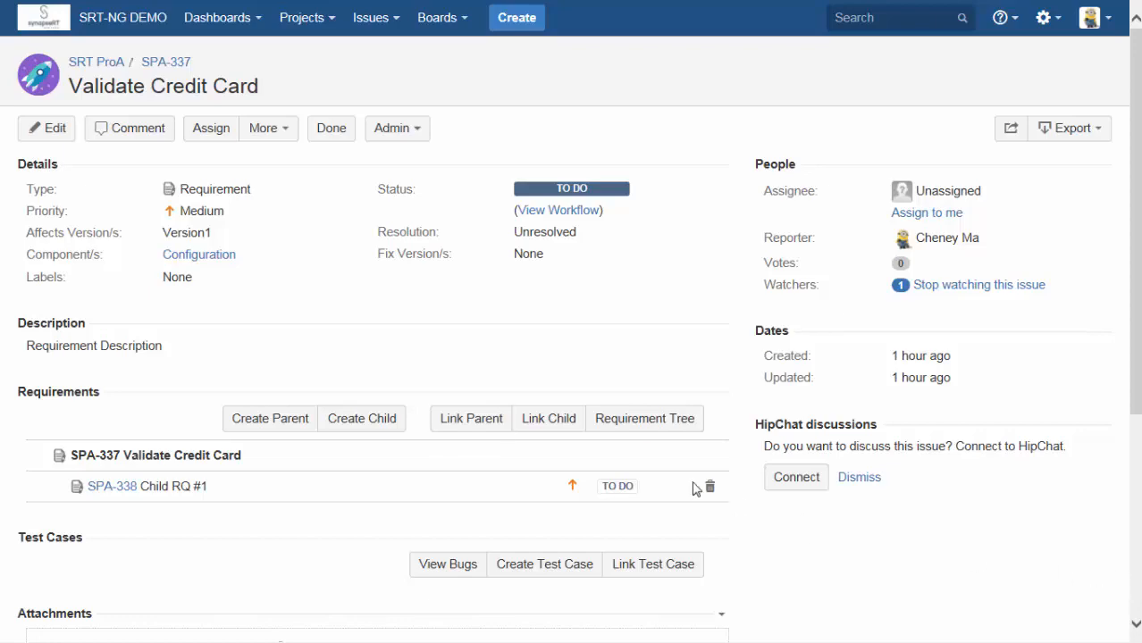
click(548, 426)
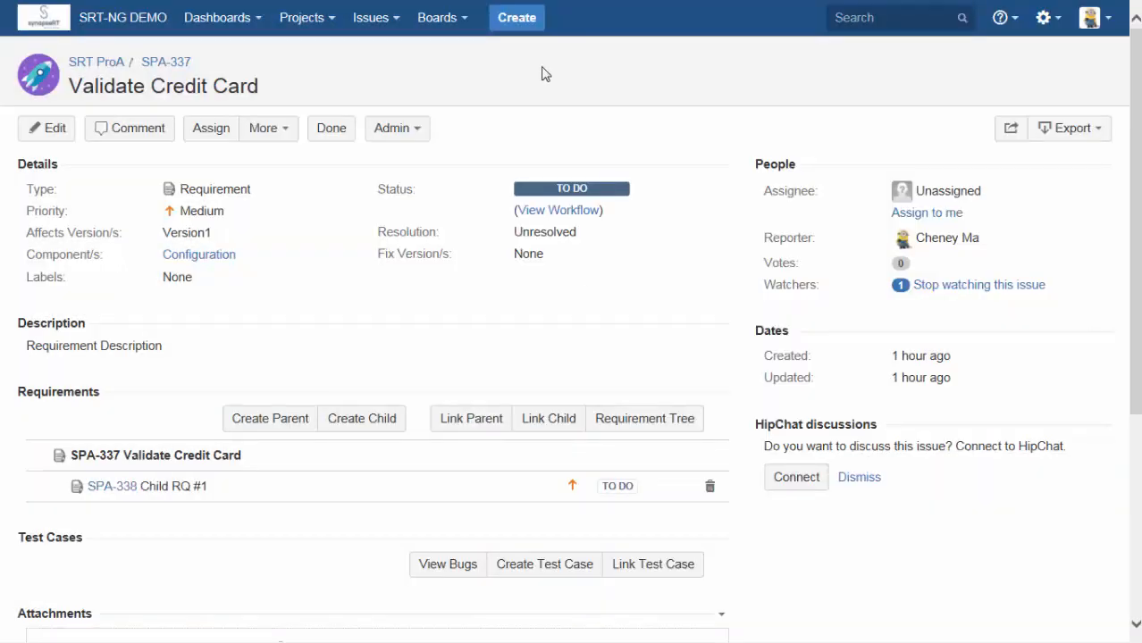
Start a new standalone issue of type Requirement in SRT ProA with the summary "Child RQ #2 - Validate Bank".
click(518, 19)
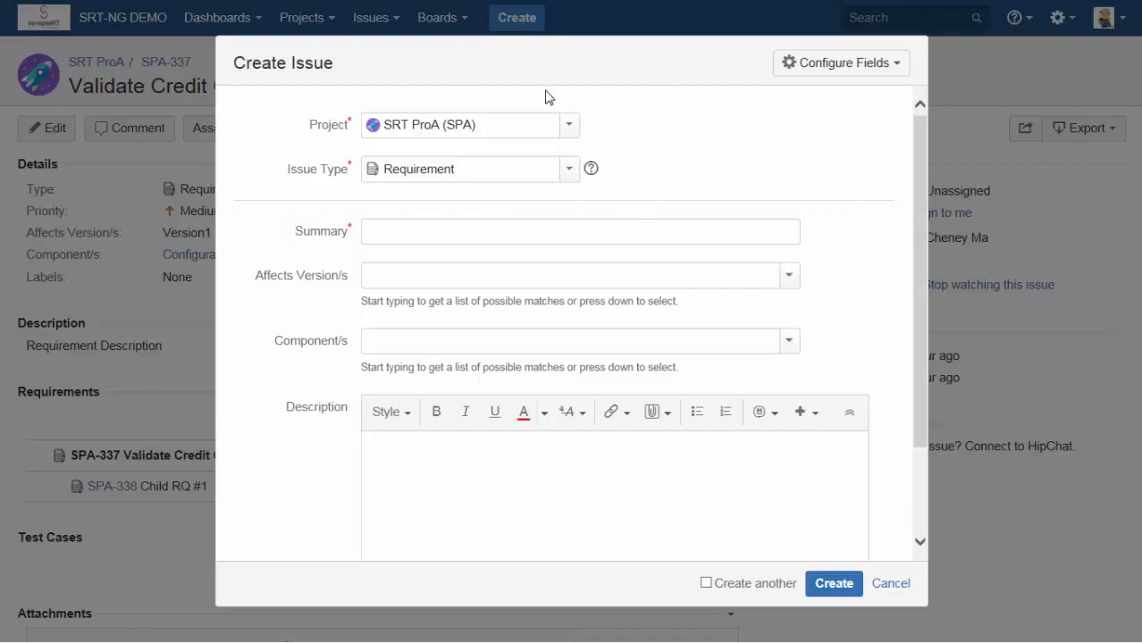
click(569, 172)
click(569, 172)
click(472, 233)
text(Child RQ #2)
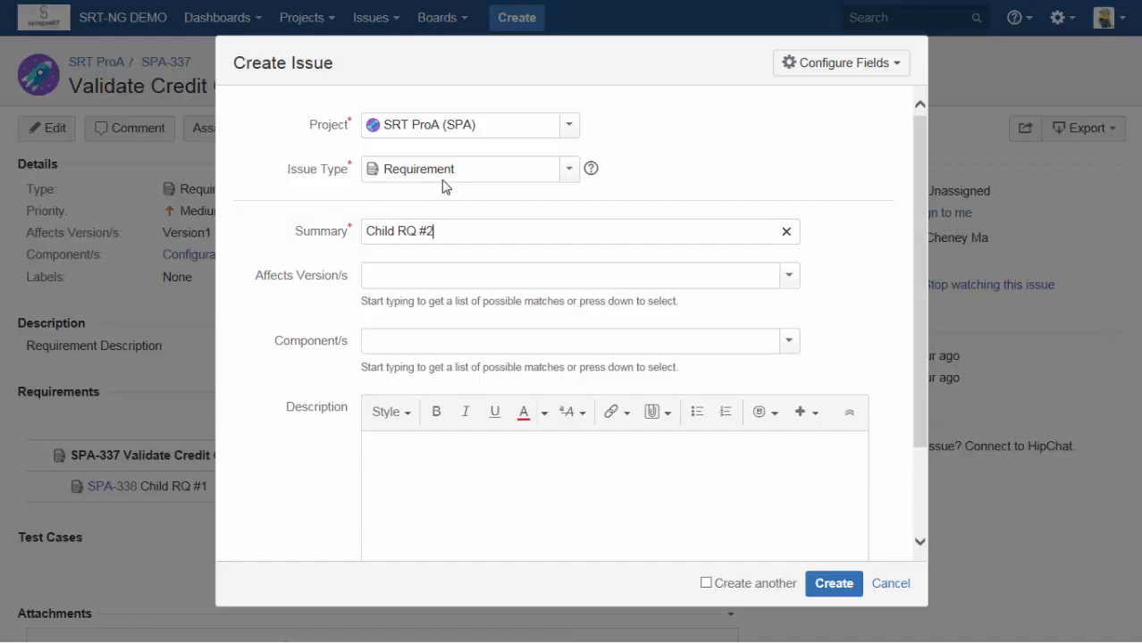
text( - Validate Bank)
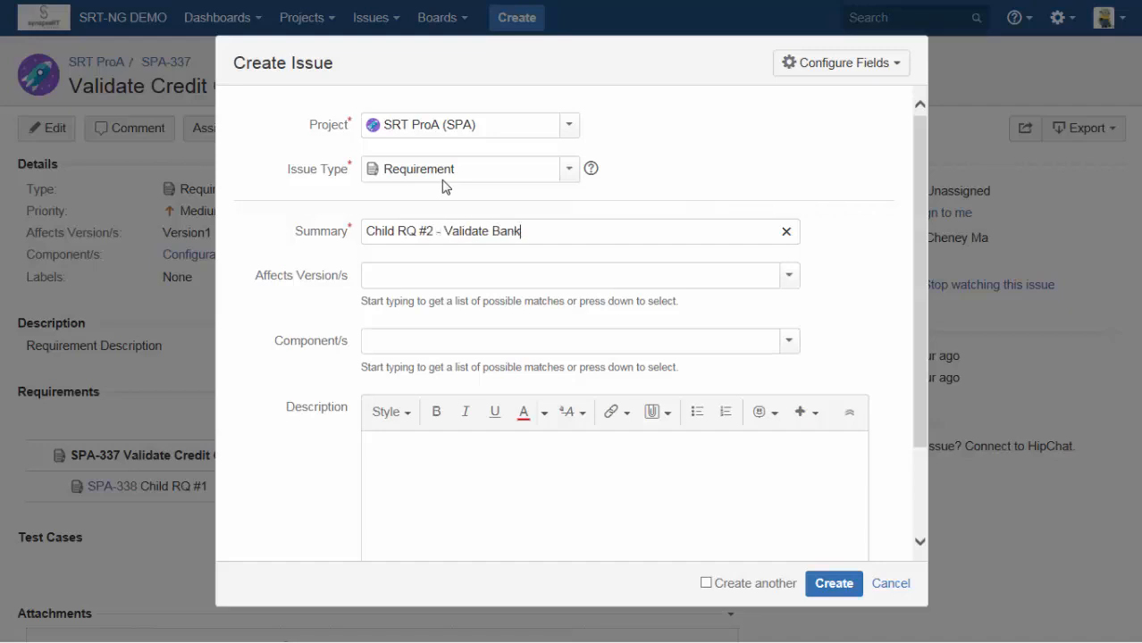
Set Version1 as the affected version of Child RQ #2, enter "Description" as its description and create the issue.
click(789, 276)
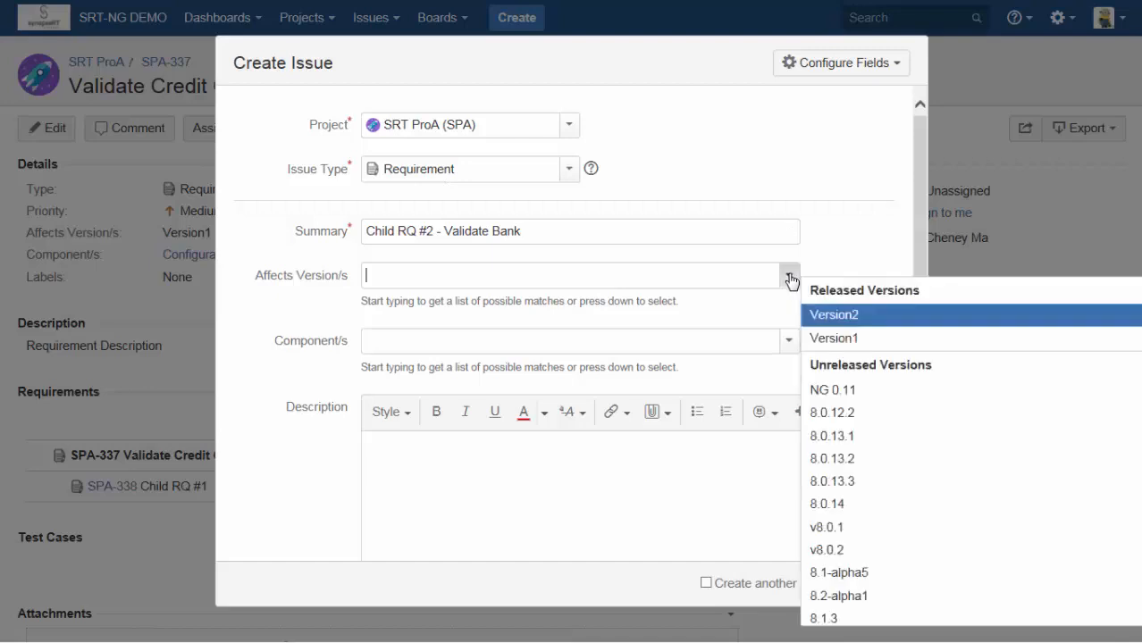
click(859, 340)
click(493, 442)
text(Descript)
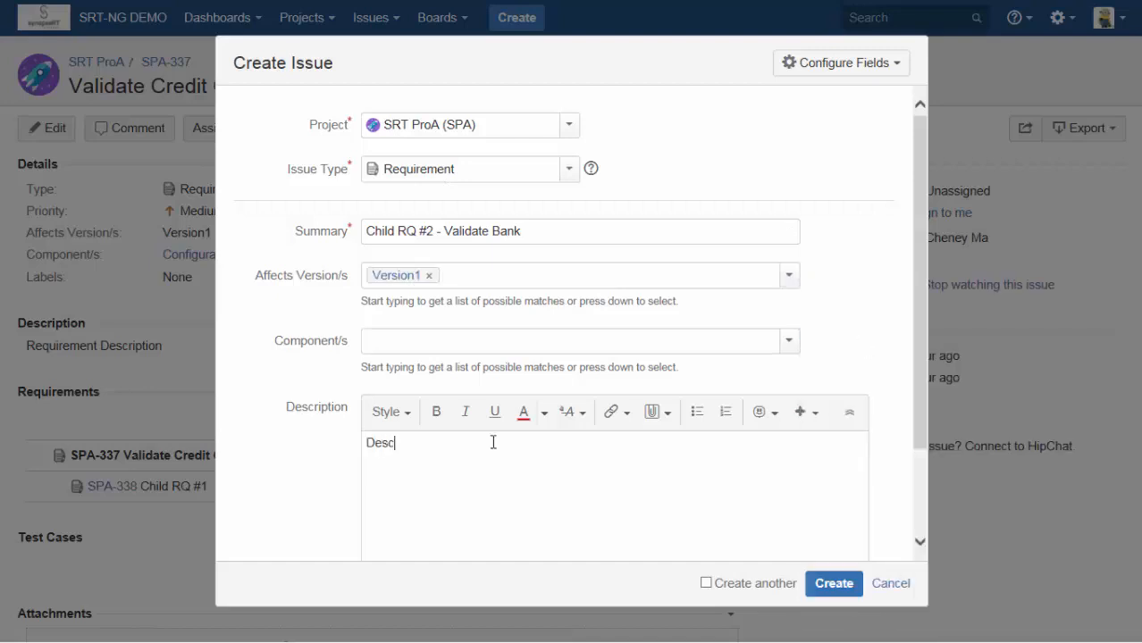
text(ion)
click(844, 587)
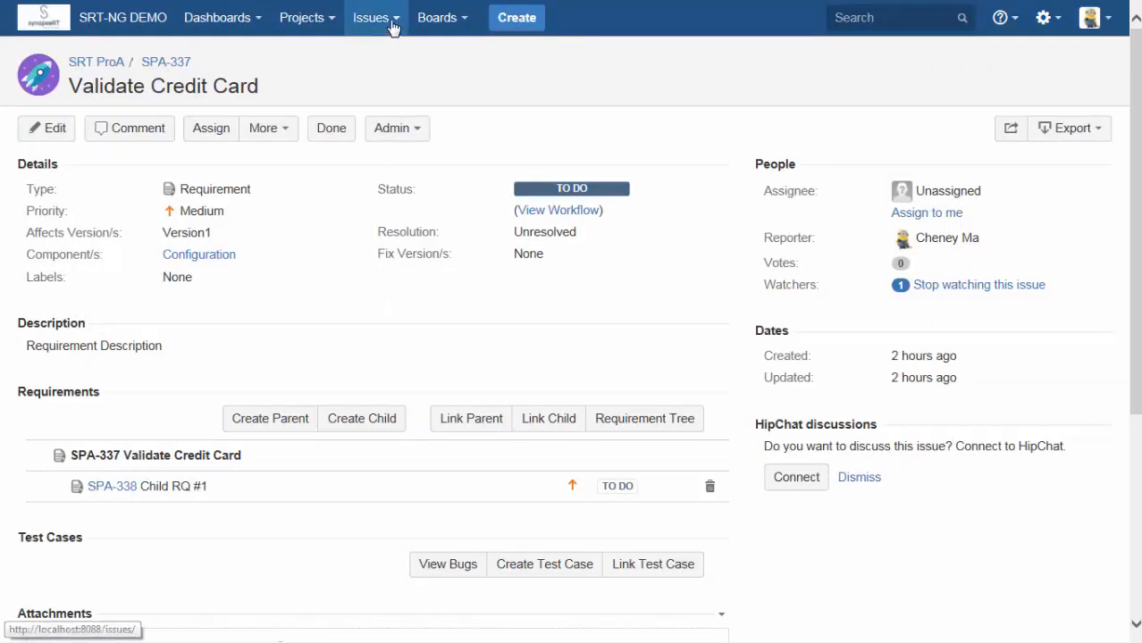
Link the existing requirement SPA-339, Child RQ #2 - Validate Bank, as a child of Validate Credit Card.
click(396, 20)
click(546, 413)
text(spa)
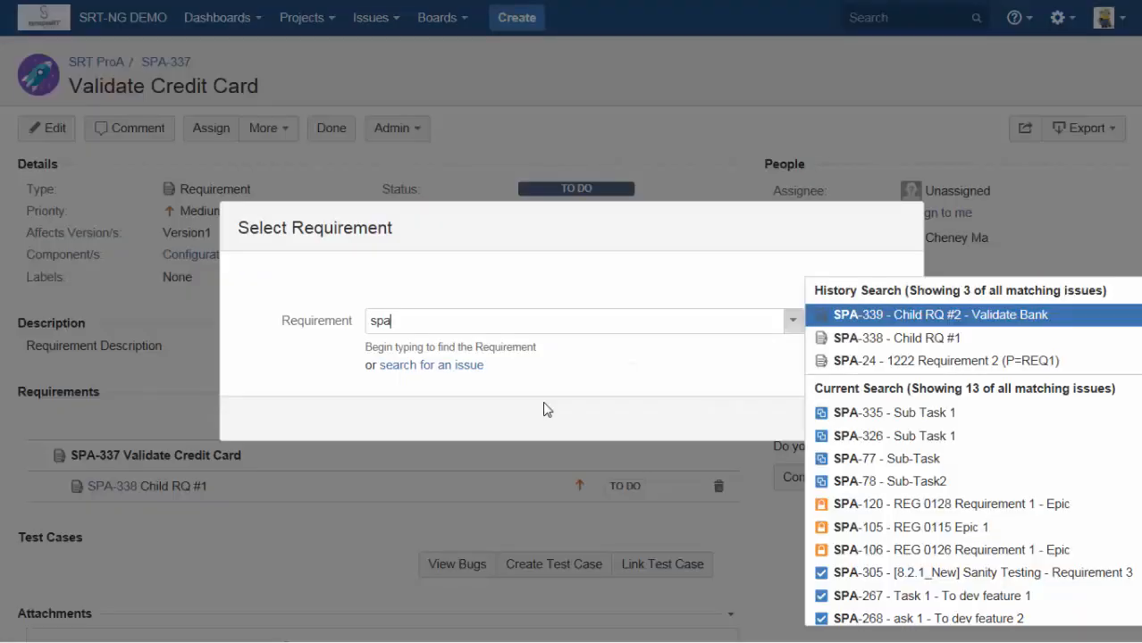
click(875, 318)
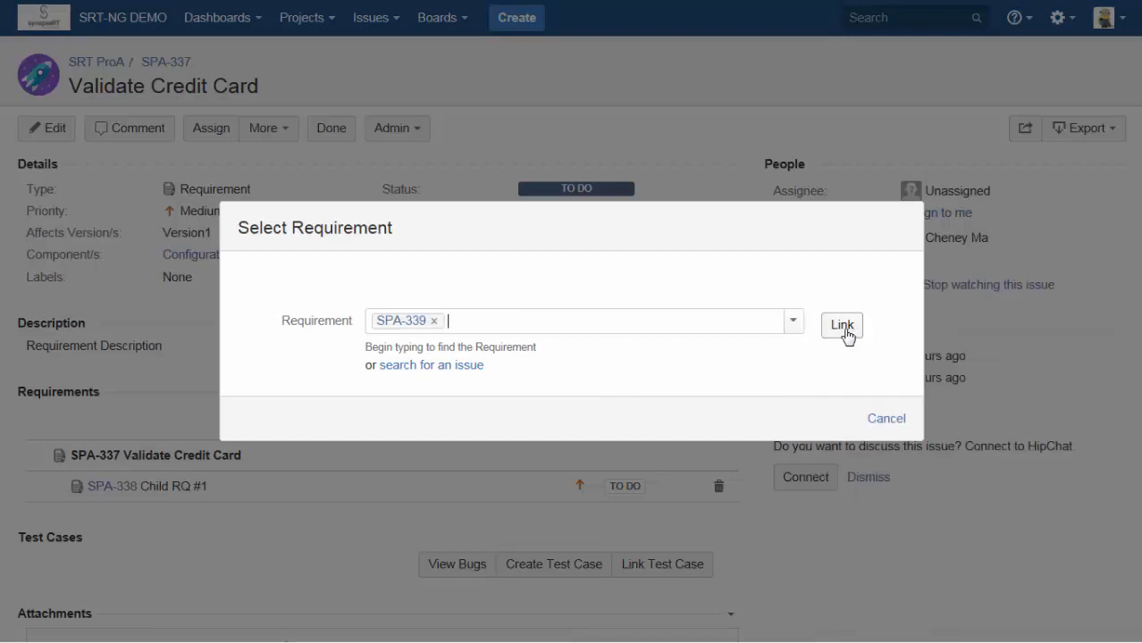
click(840, 328)
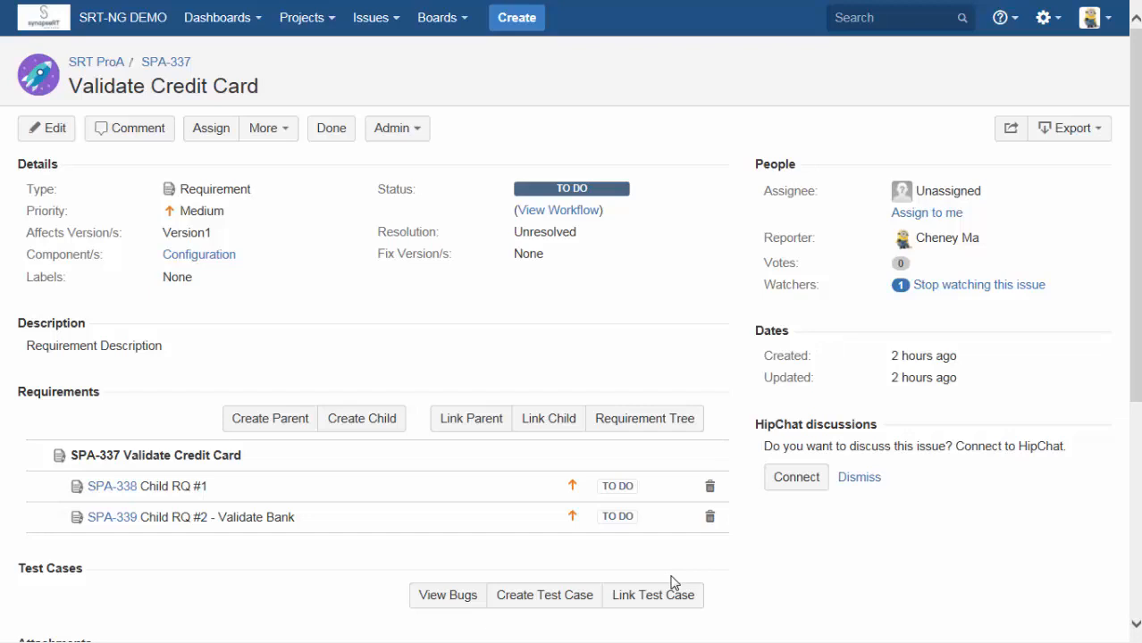
Open child requirement SPA-338 and start a new child requirement under it with the summary "Child RQ #1-A".
click(107, 488)
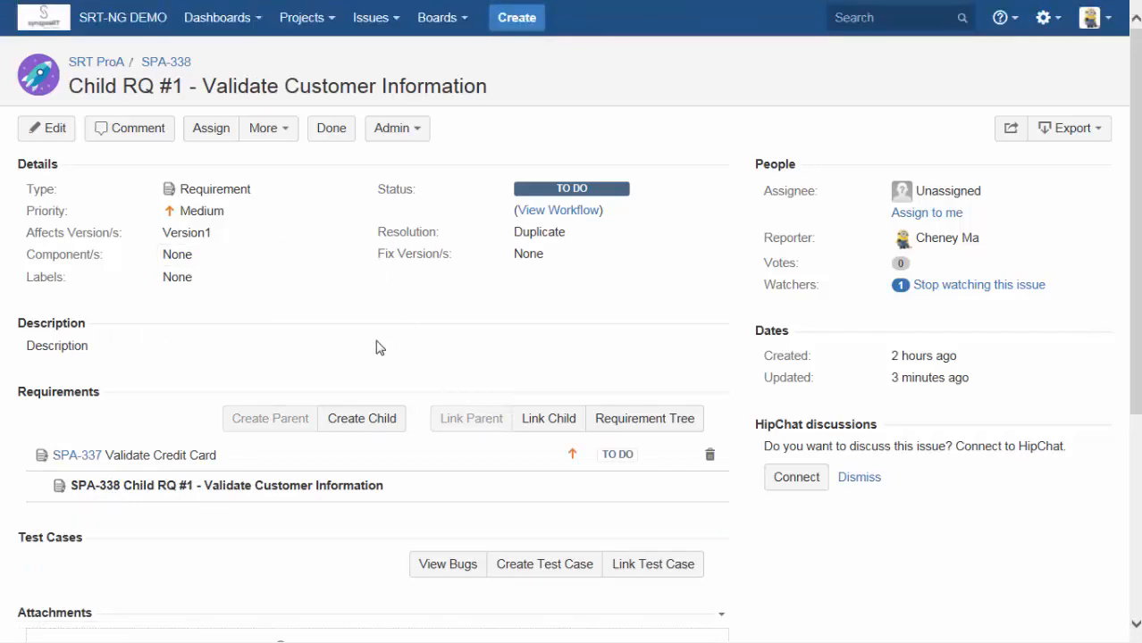
click(362, 422)
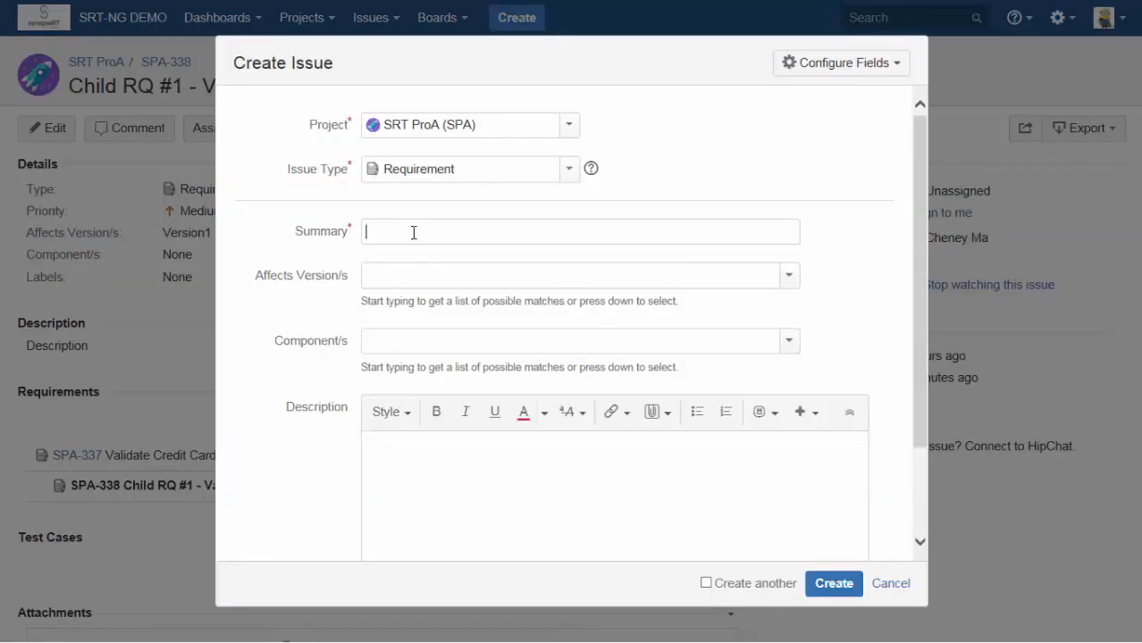
text(Child RQ #1-A)
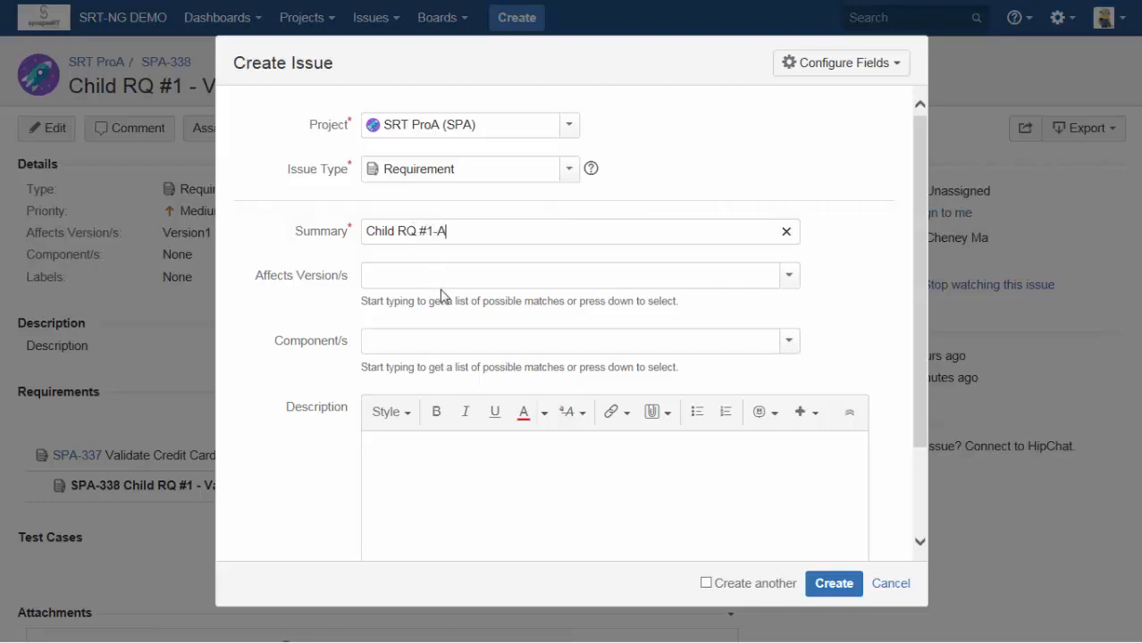
Set the affected version of Child RQ #1-A to Version1 and its component to Func Test.
click(790, 275)
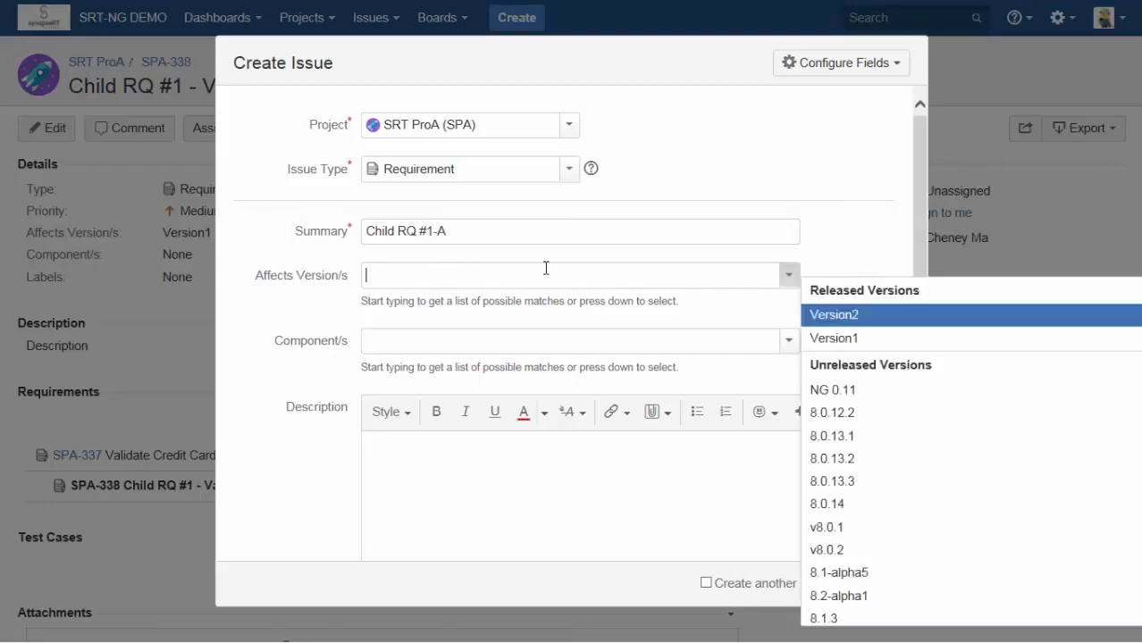
click(876, 341)
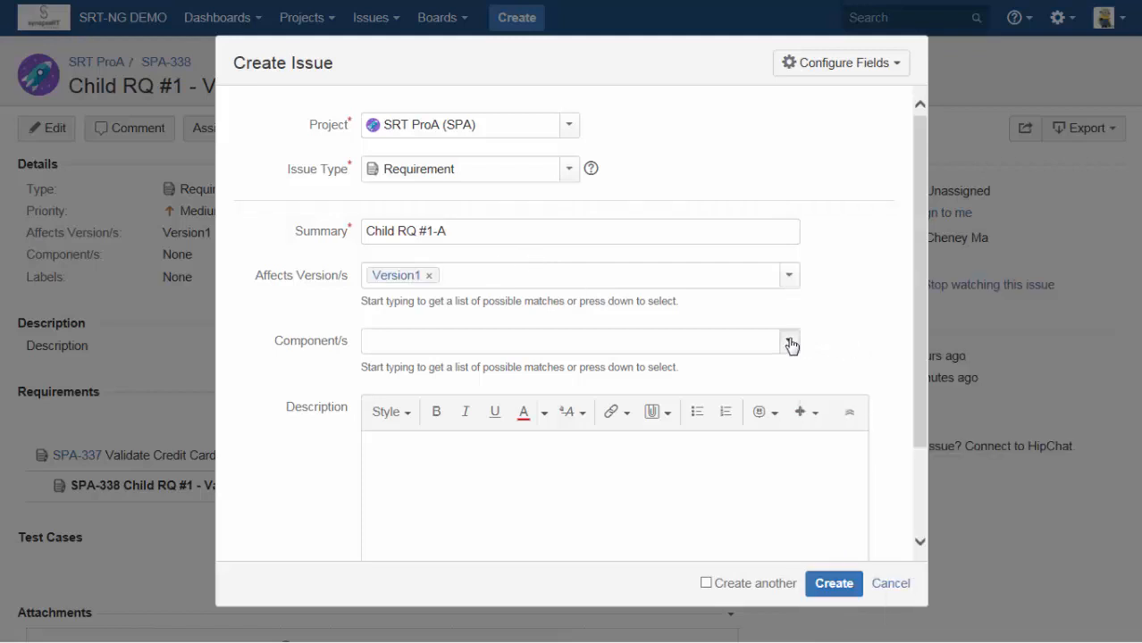
click(789, 341)
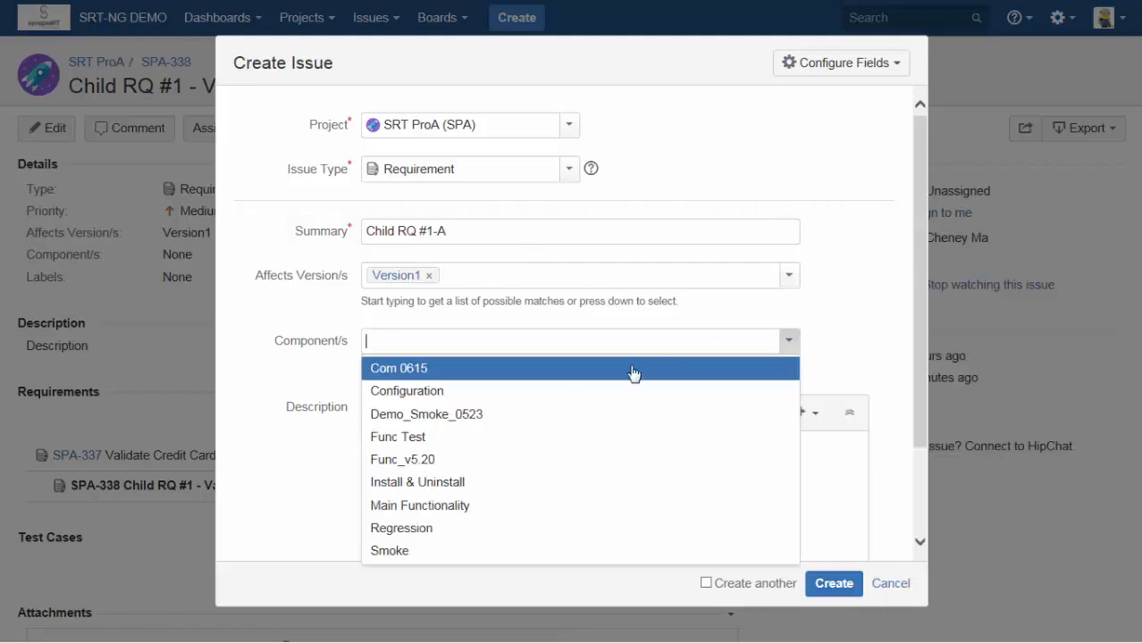
click(462, 438)
Enter "Desc." as the description of Child RQ #1-A and create the issue.
click(478, 460)
text(Desc.)
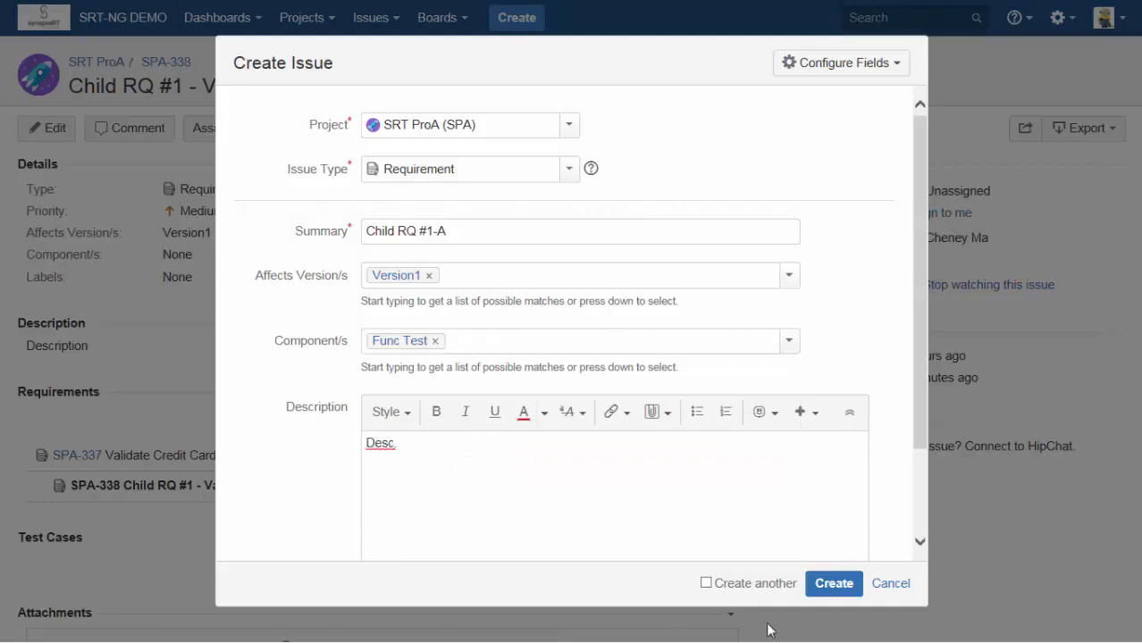
click(831, 585)
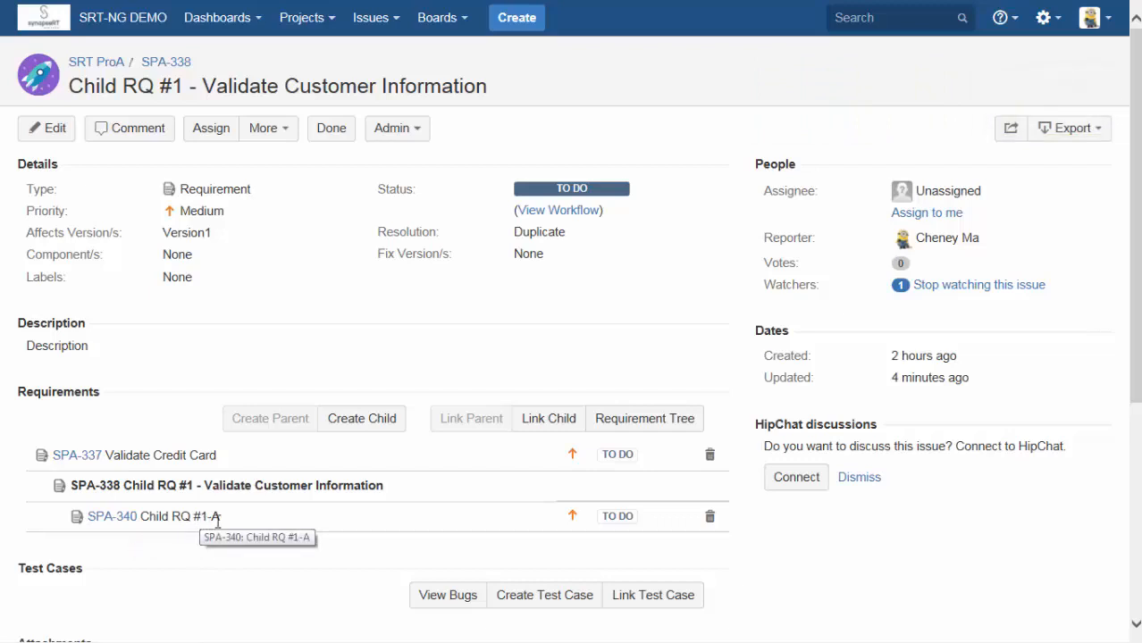
Open the SRT ProA project and its list of requirements.
click(329, 19)
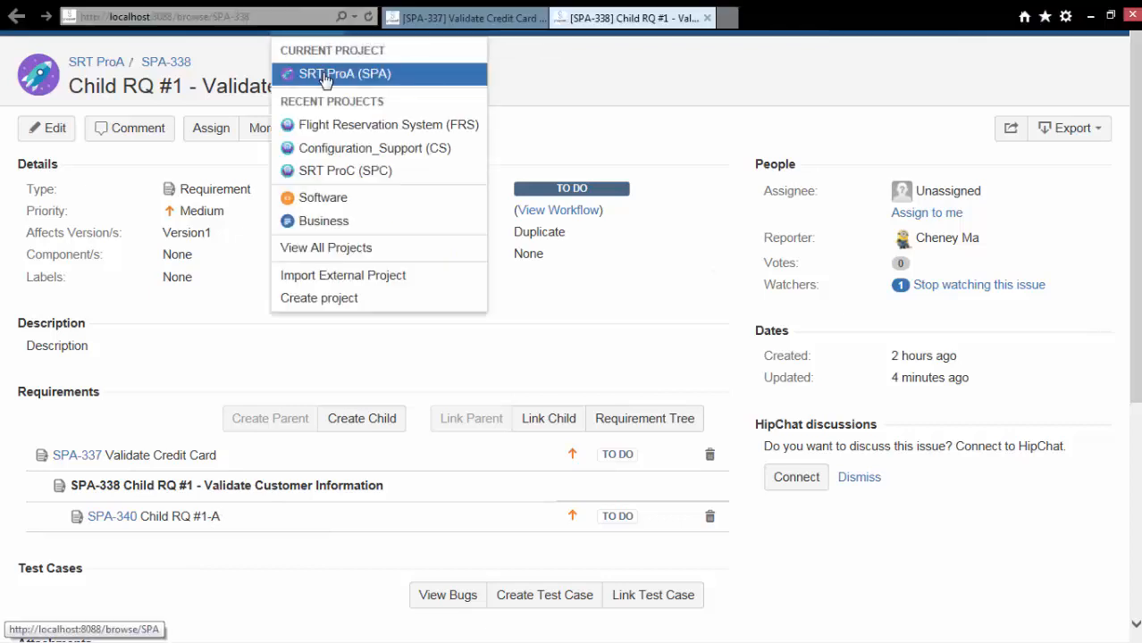
right_click(322, 74)
click(398, 105)
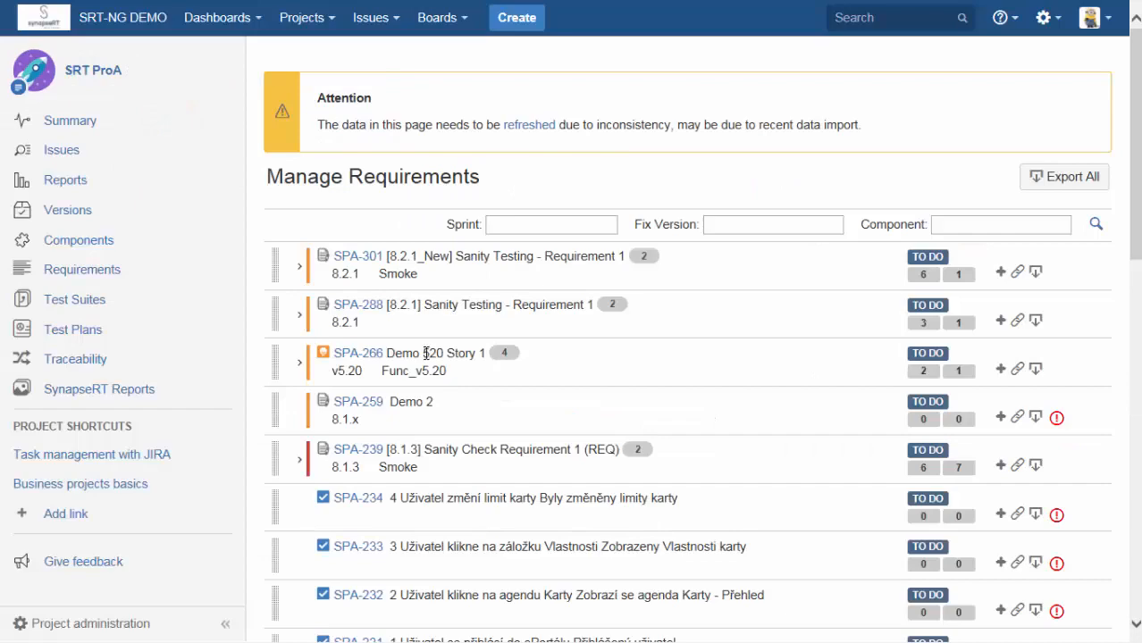
Find Validate Credit Card in the SRT ProA requirements list and expand it and Child RQ #1 - Validate Customer Information.
scroll(425, 353, down, 4)
scroll(426, 359, down, 4)
scroll(425, 360, down, 2)
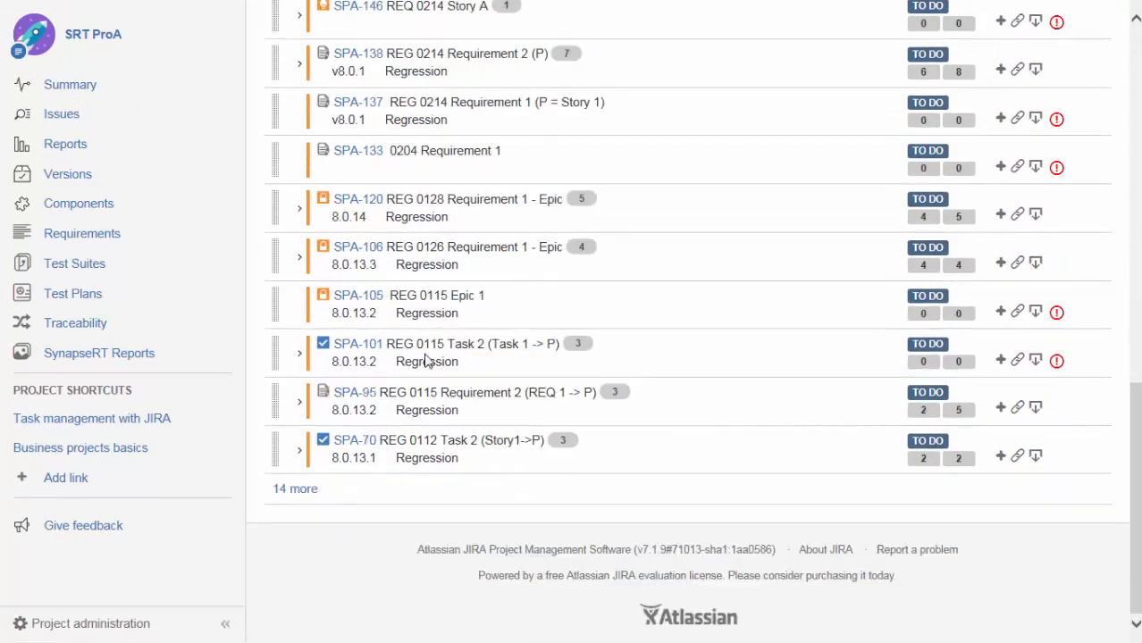
scroll(425, 359, up, 1)
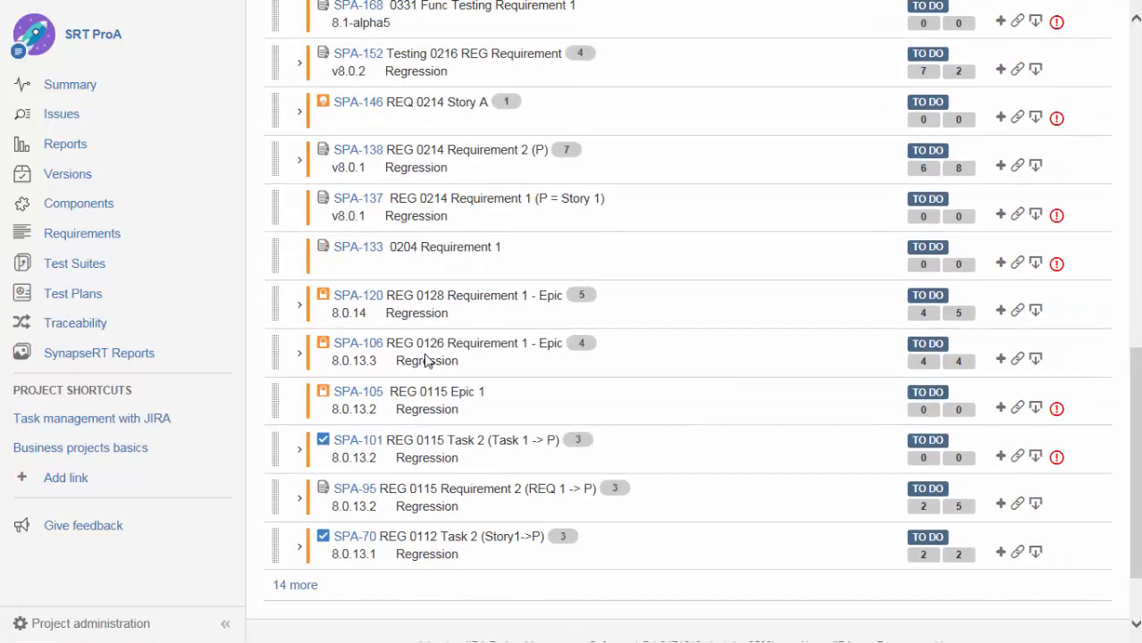
scroll(425, 359, up, 6)
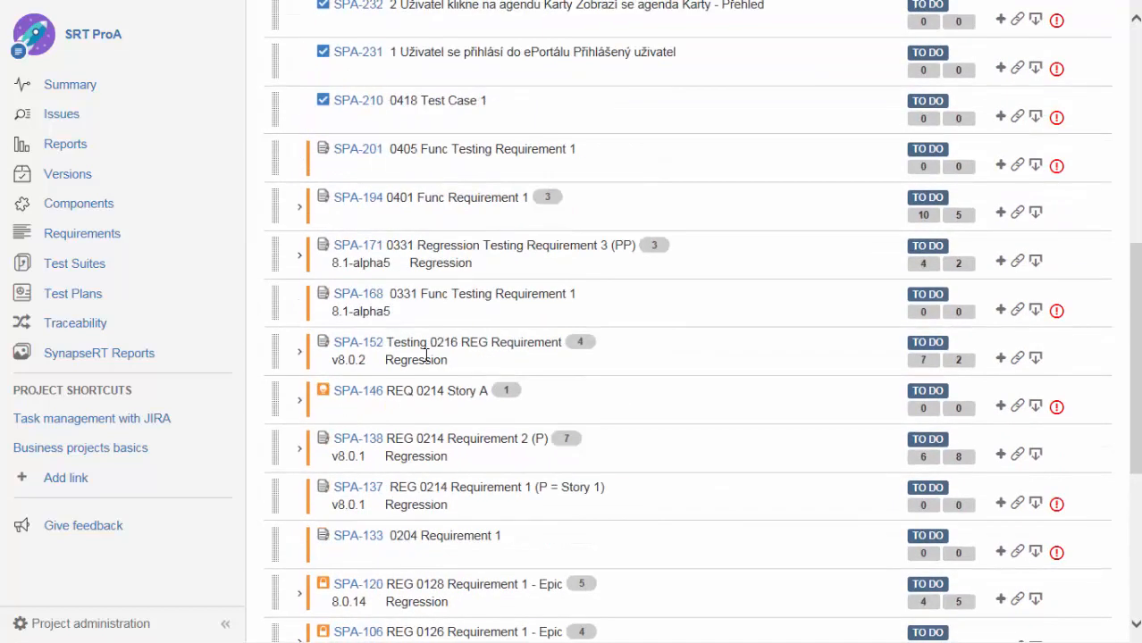
scroll(425, 355, up, 7)
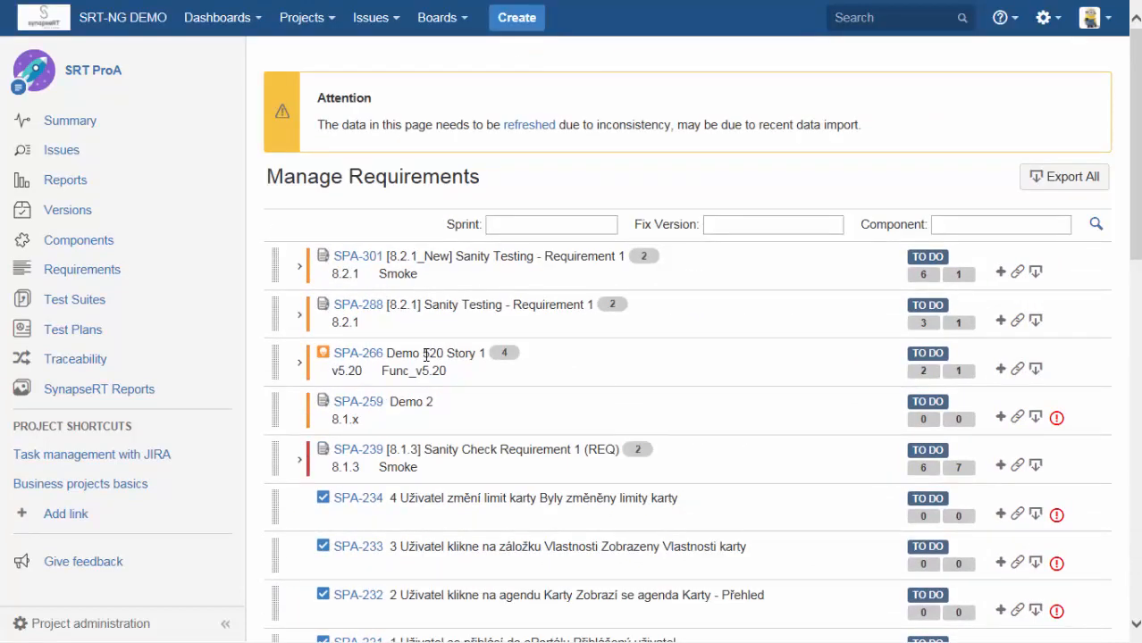
scroll(425, 356, down, 13)
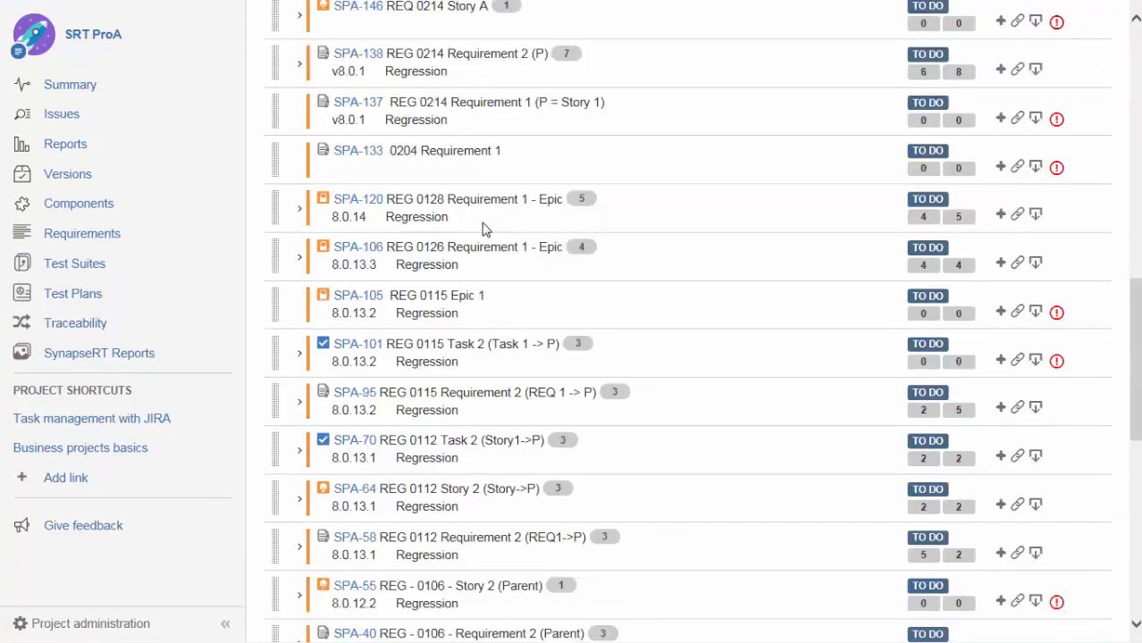
scroll(465, 263, down, 1)
scroll(465, 262, down, 6)
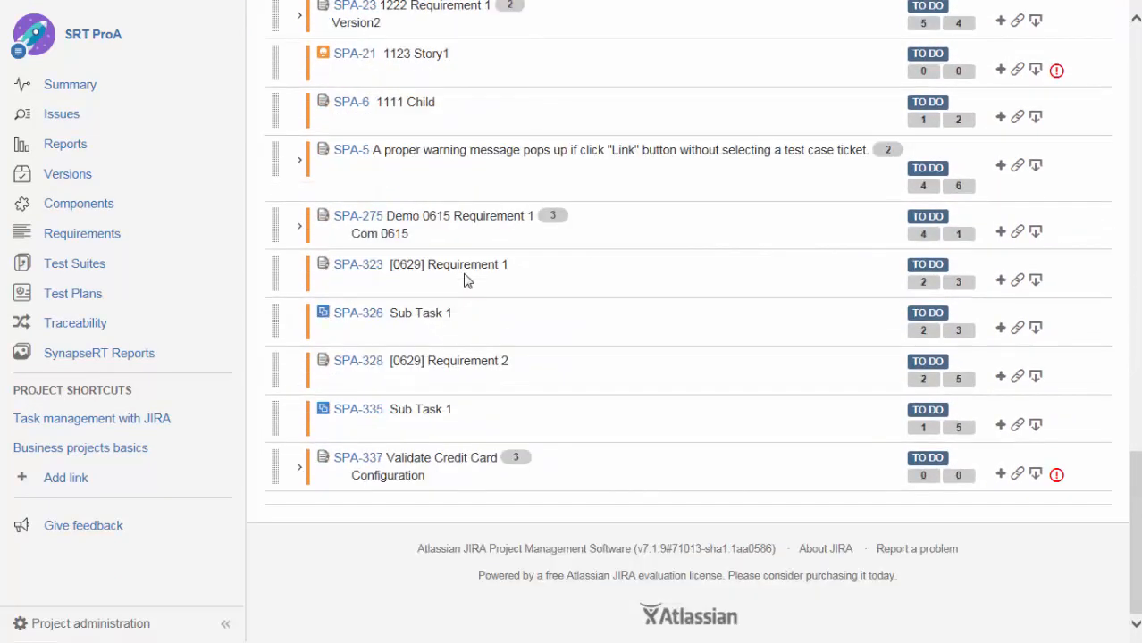
click(301, 472)
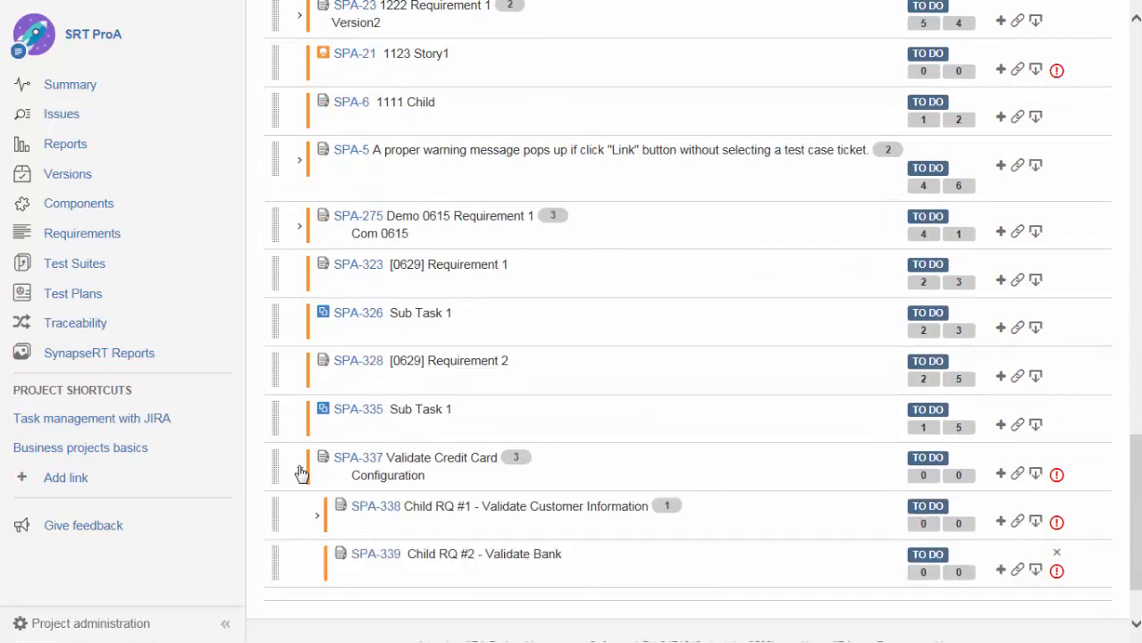
click(316, 521)
scroll(462, 460, down, 3)
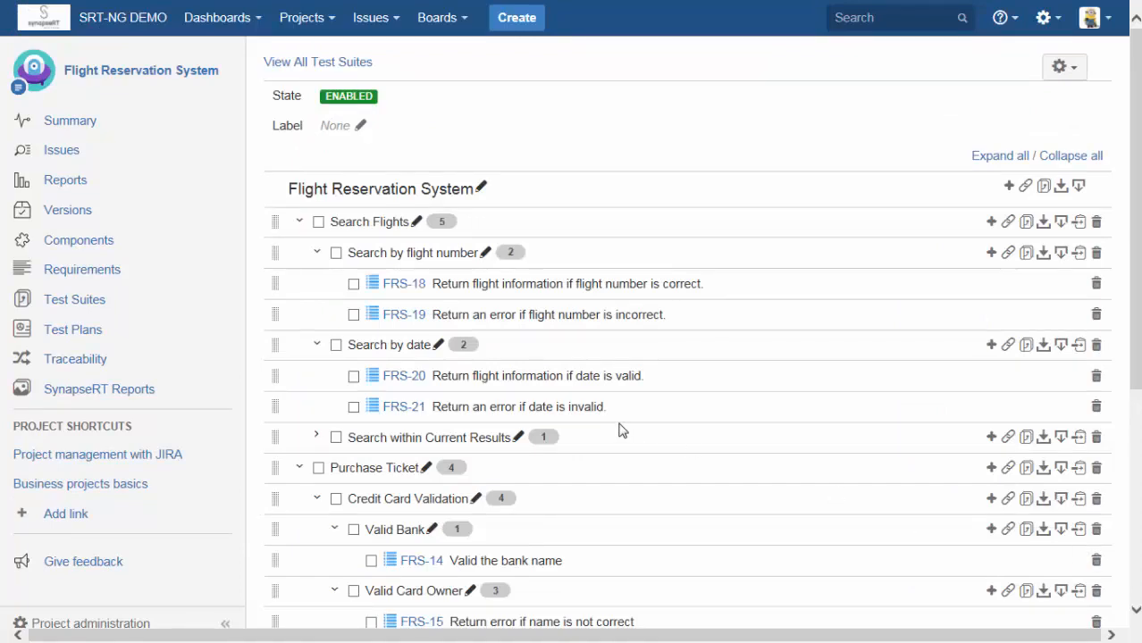
click(517, 20)
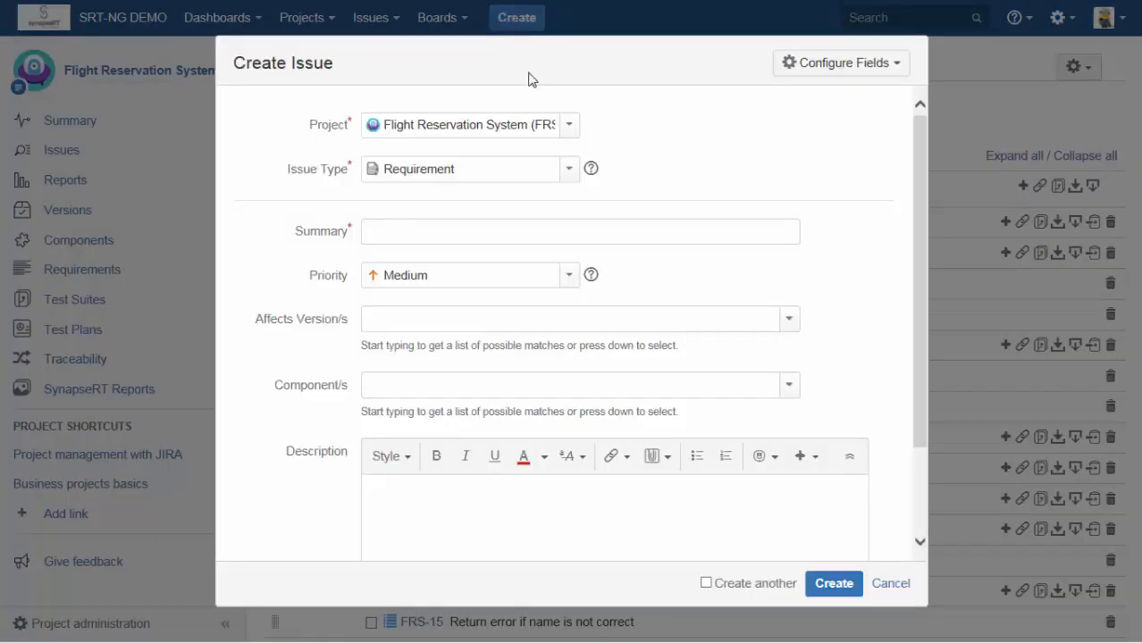
click(568, 169)
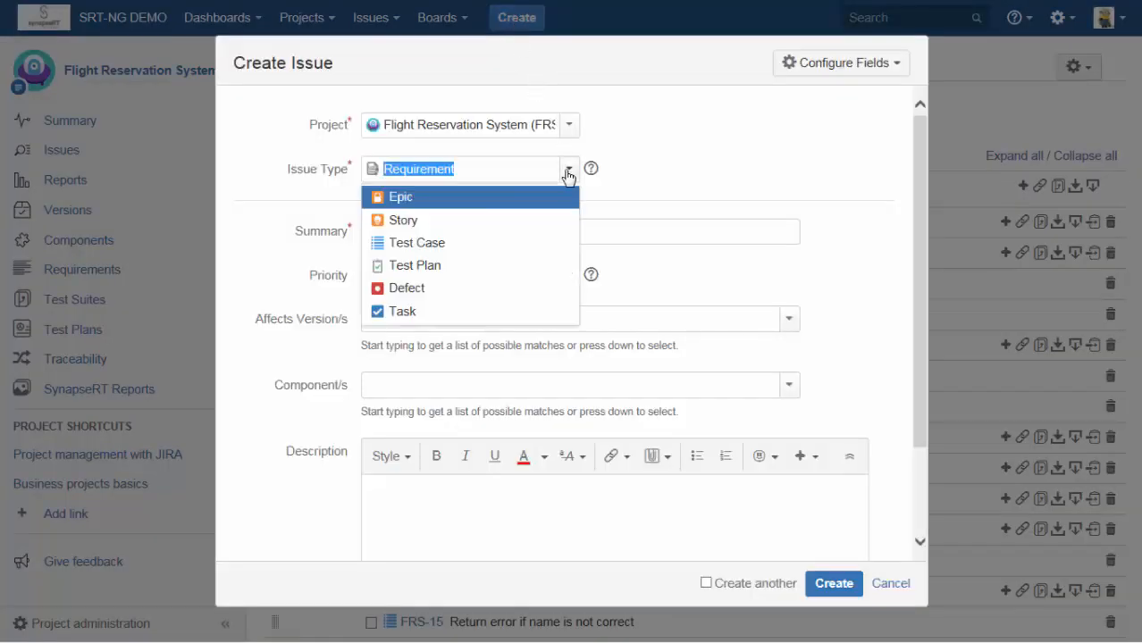
click(443, 250)
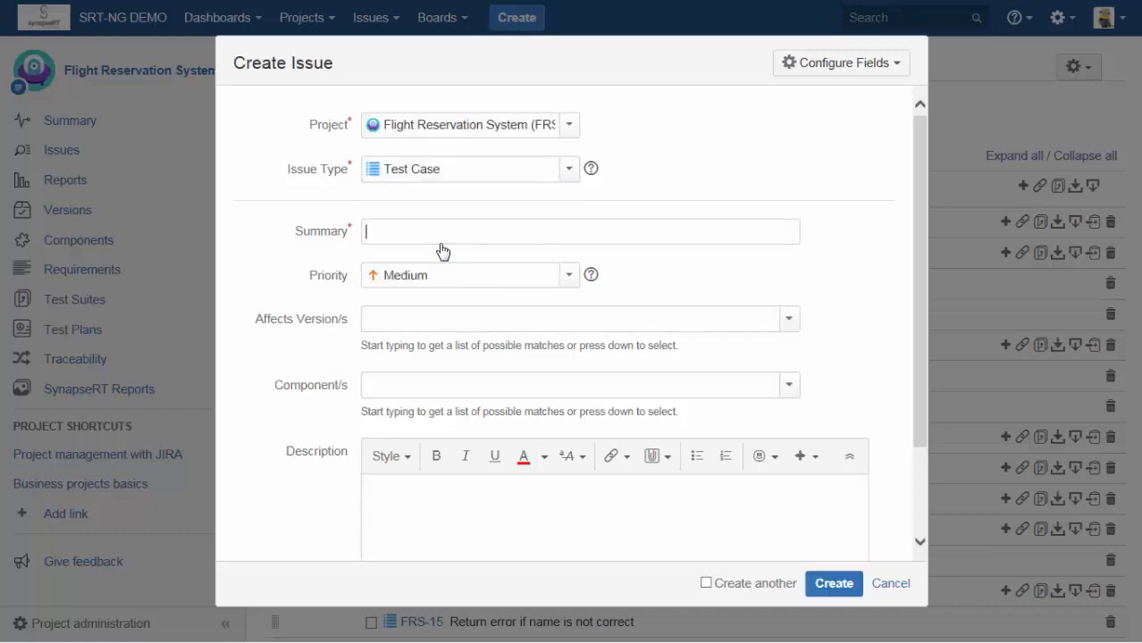
click(889, 584)
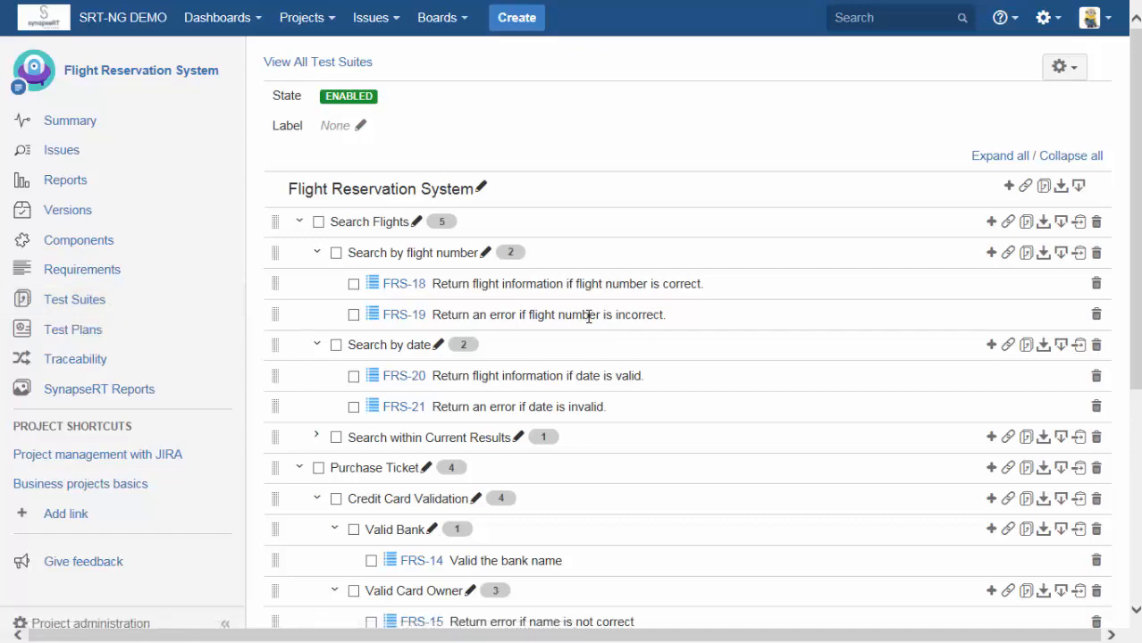
Examine the Credit Card Validation branch under Purchase Ticket in the Flight Reservation System test suite.
scroll(587, 312, down, 5)
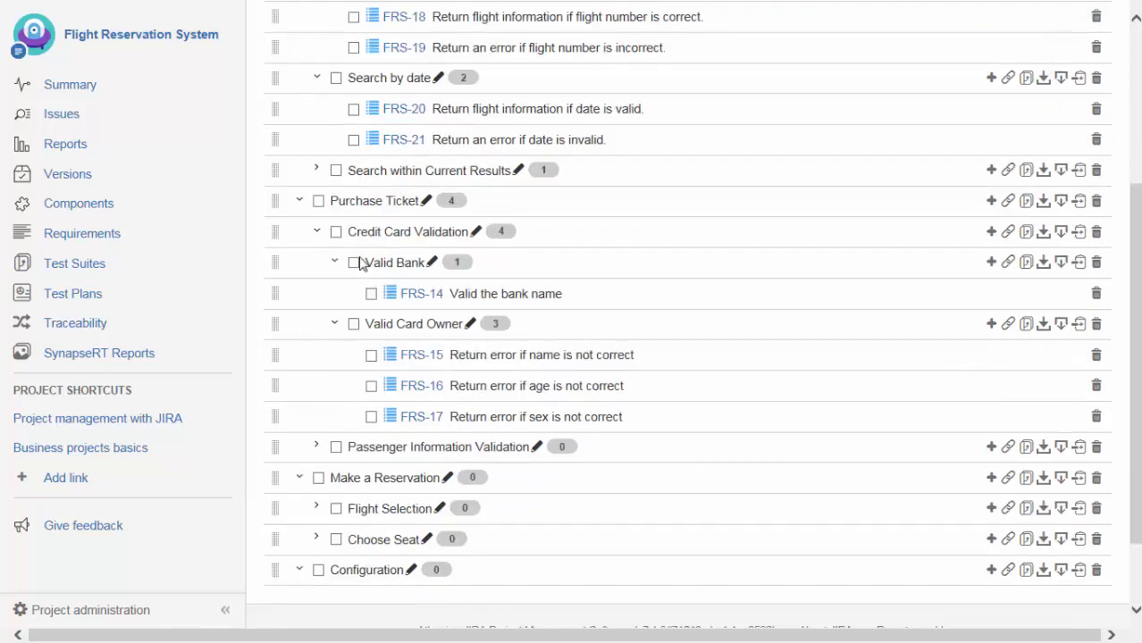
click(336, 232)
click(336, 233)
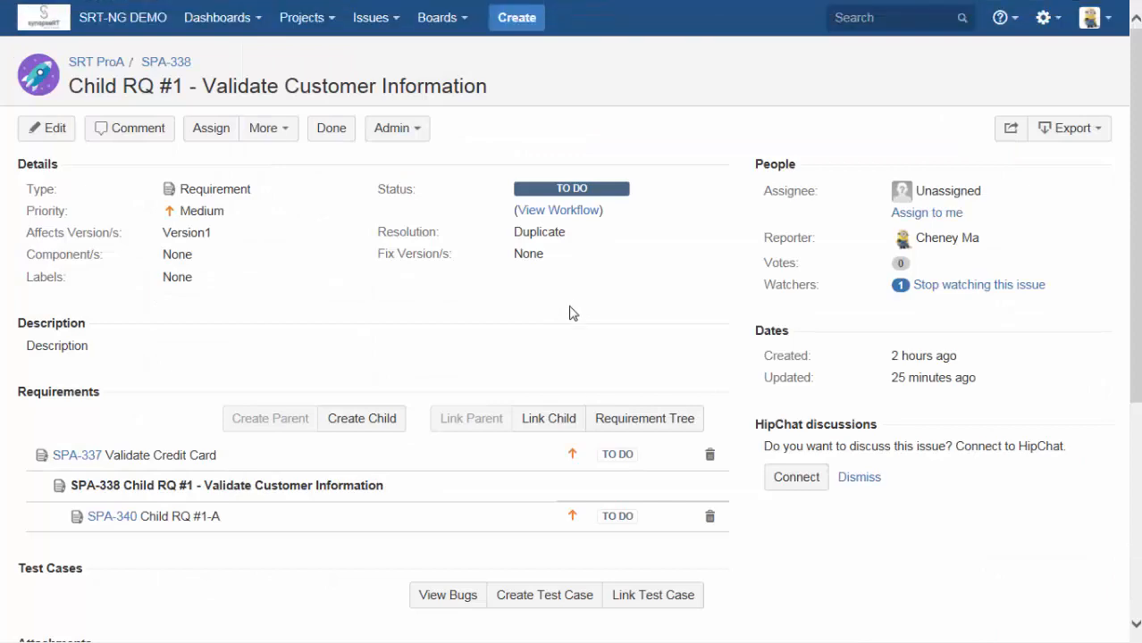
Start a new test case for requirement SPA-338 with the summary "TC for RQ #1".
scroll(442, 357, down, 2)
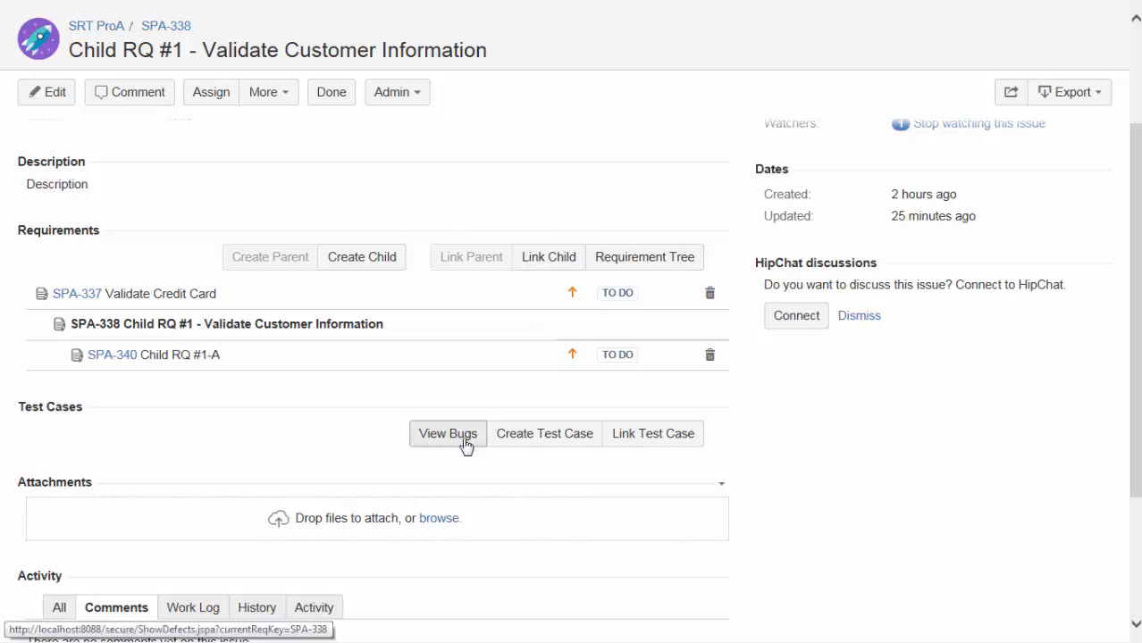
click(547, 442)
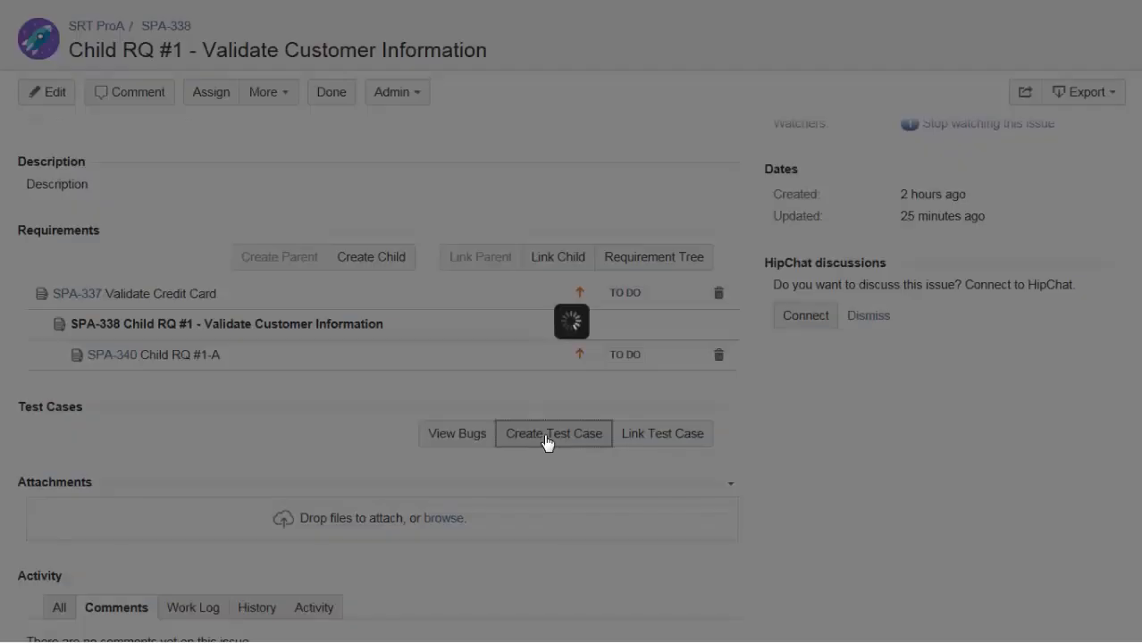
text(TC for RQ #1)
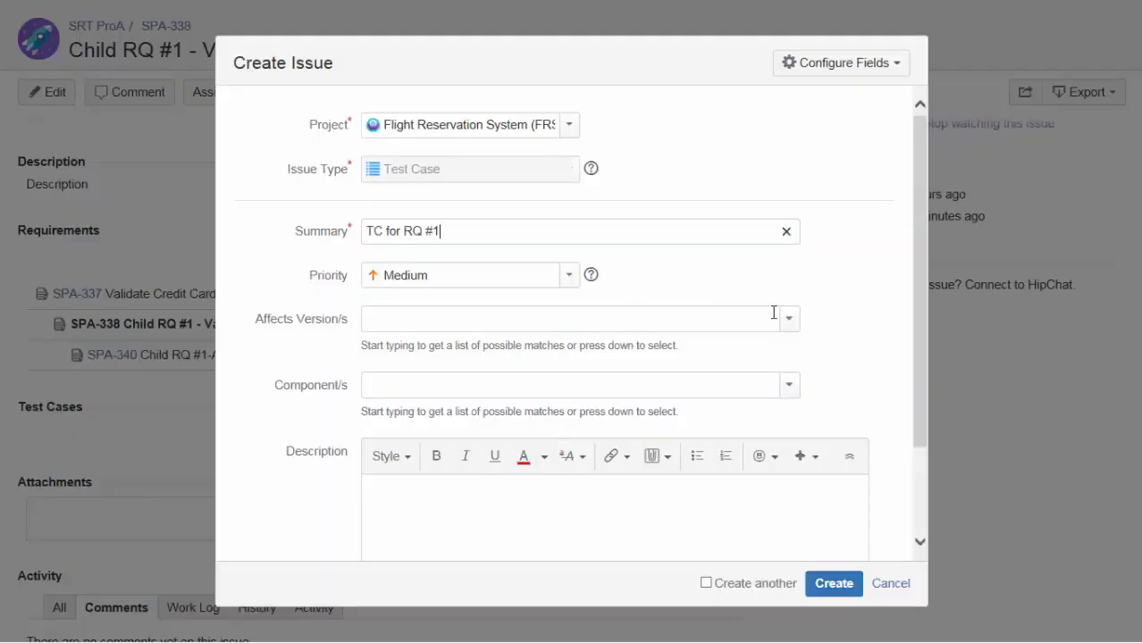
Set the test case's affected version to Version 1.0 and its component to Purchase Ticket.
click(790, 322)
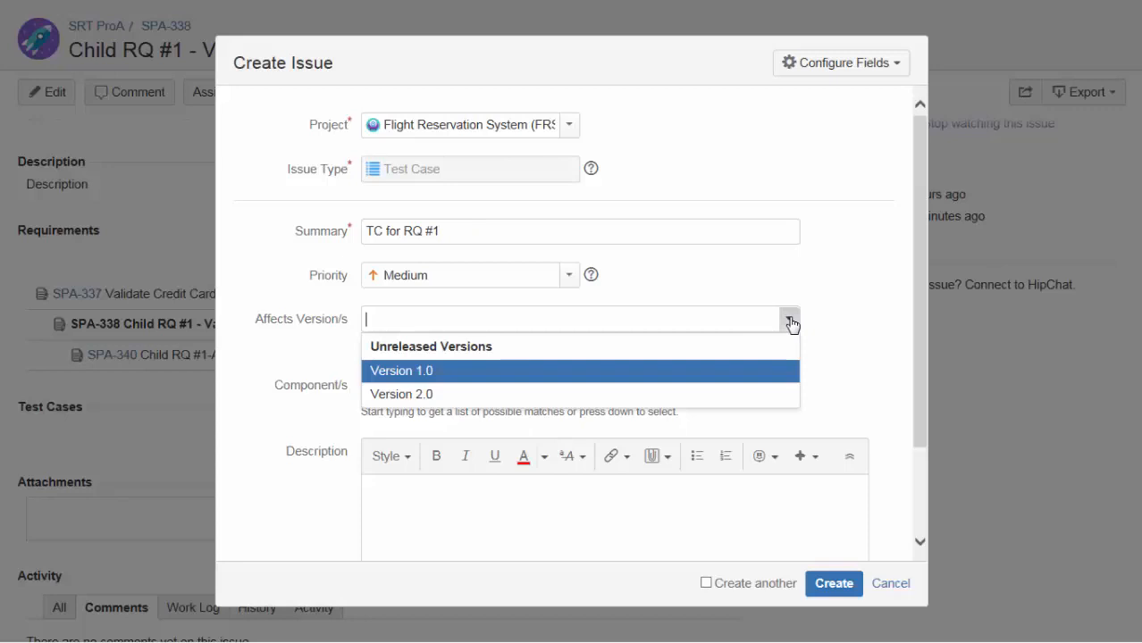
click(413, 376)
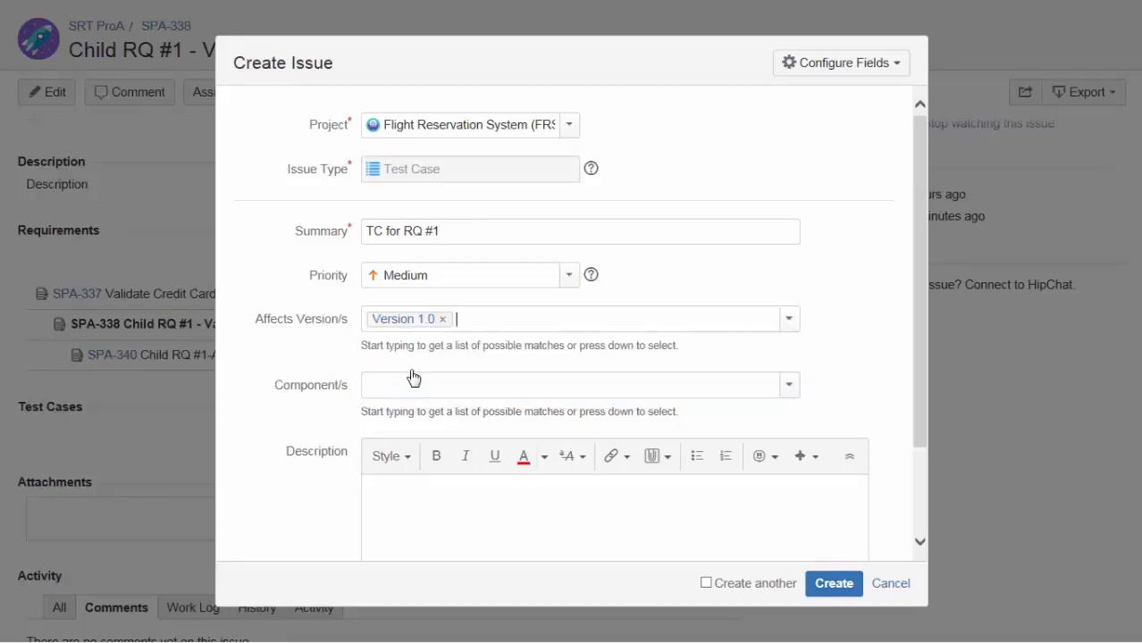
click(789, 385)
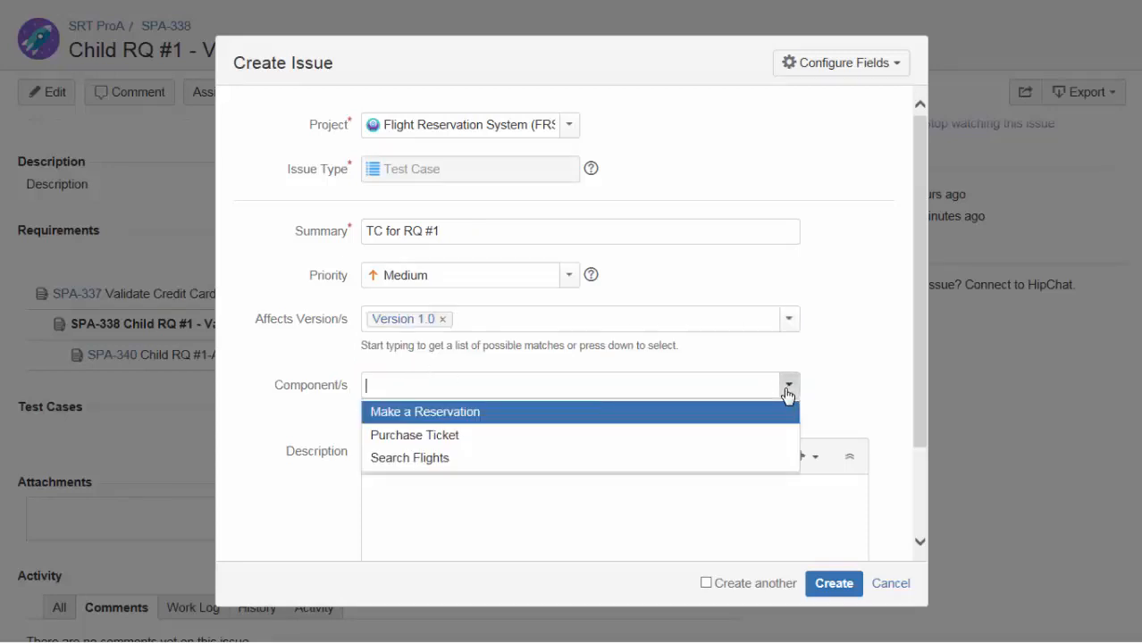
click(434, 435)
Enter "TC Desription" as the test case's description and create the issue.
click(435, 485)
text(TC Desription)
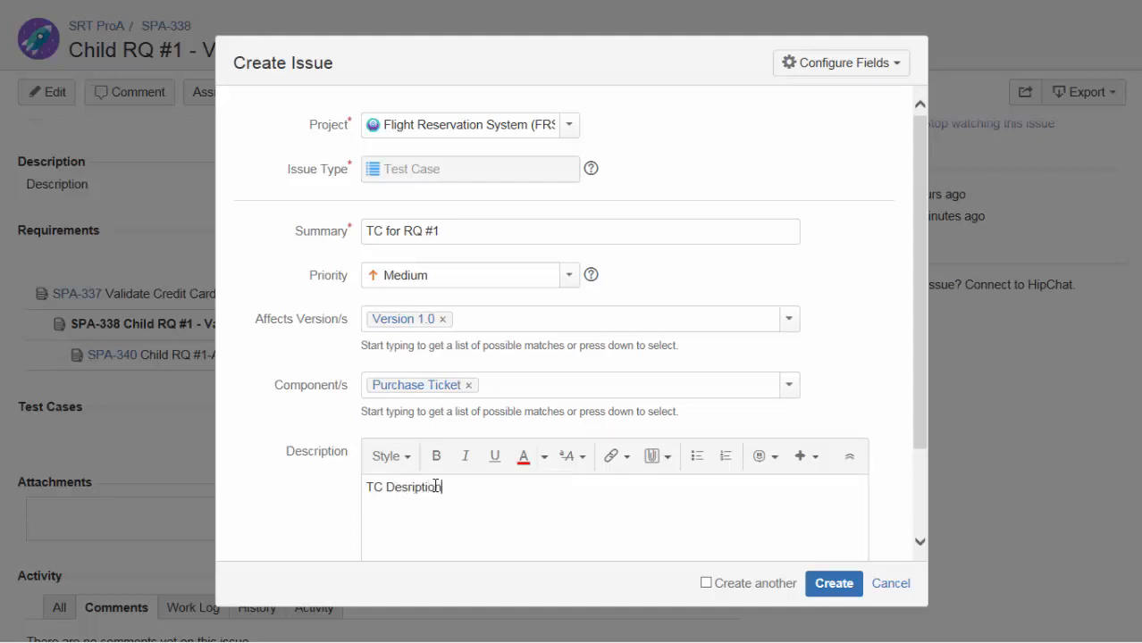
click(833, 587)
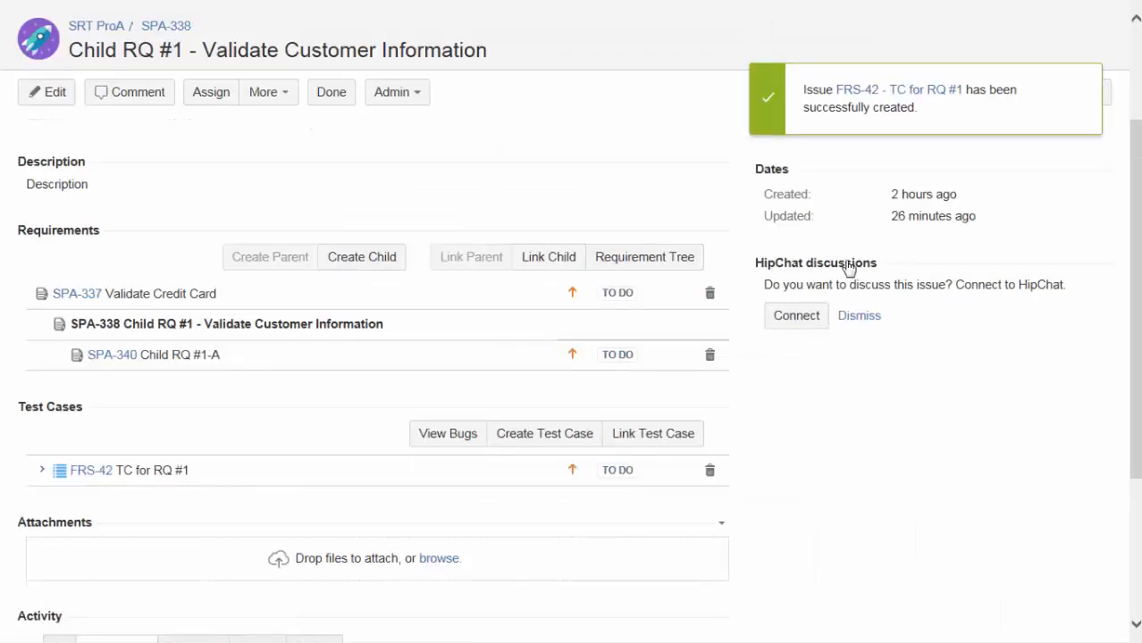
Open the newly created test case, TC for RQ #1, in a new browser tab.
click(858, 93)
right_click(858, 92)
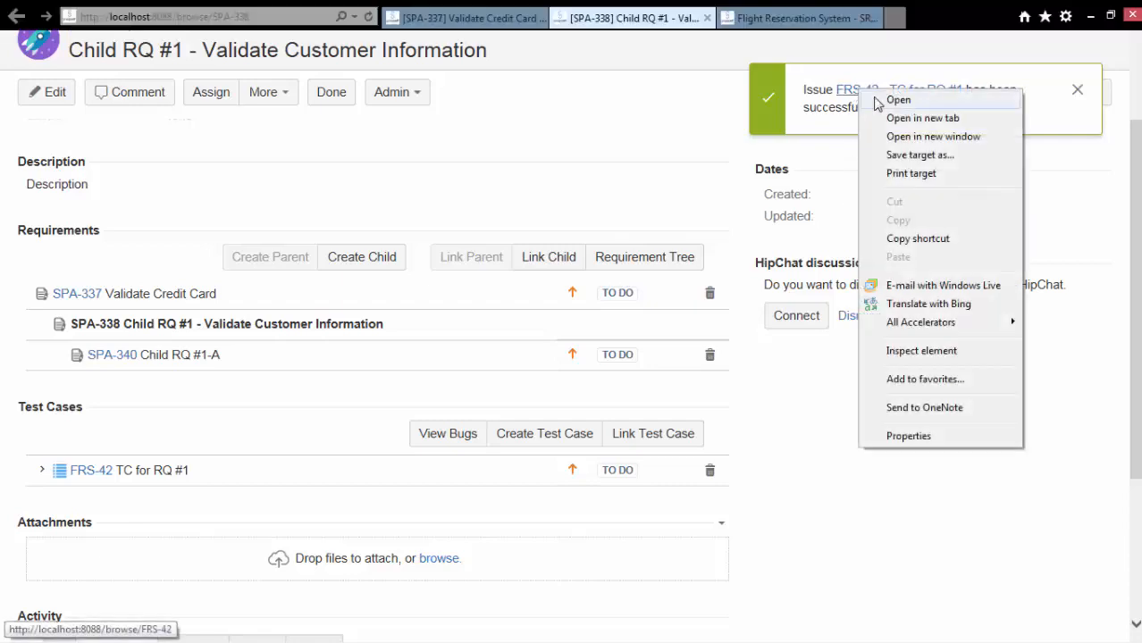
click(911, 117)
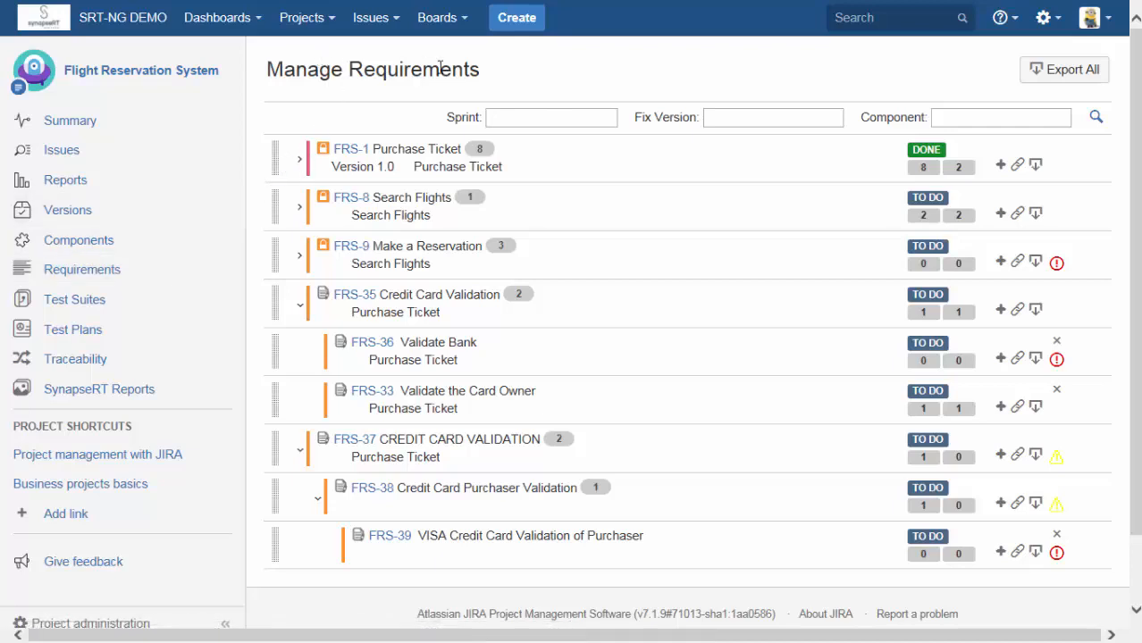
Move FRS-44, Child RQ #2 - MasterCard Validation, under FRS-39 in the Flight Reservation System requirements and expand that branch.
drag(481, 71, 314, 72)
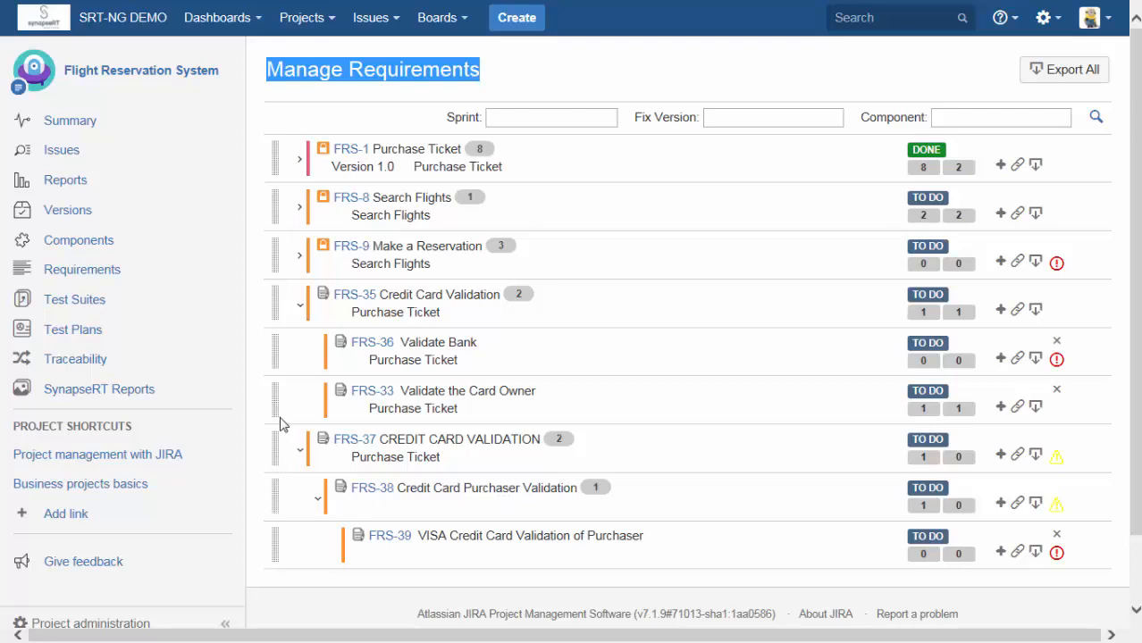
drag(275, 483, 275, 438)
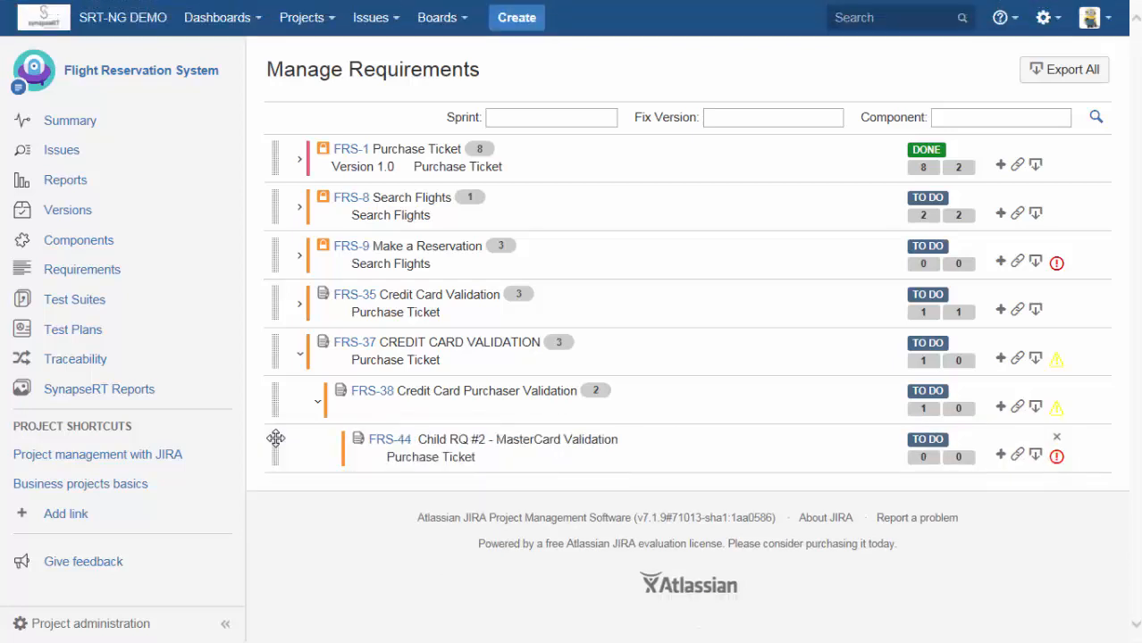
click(318, 404)
click(318, 404)
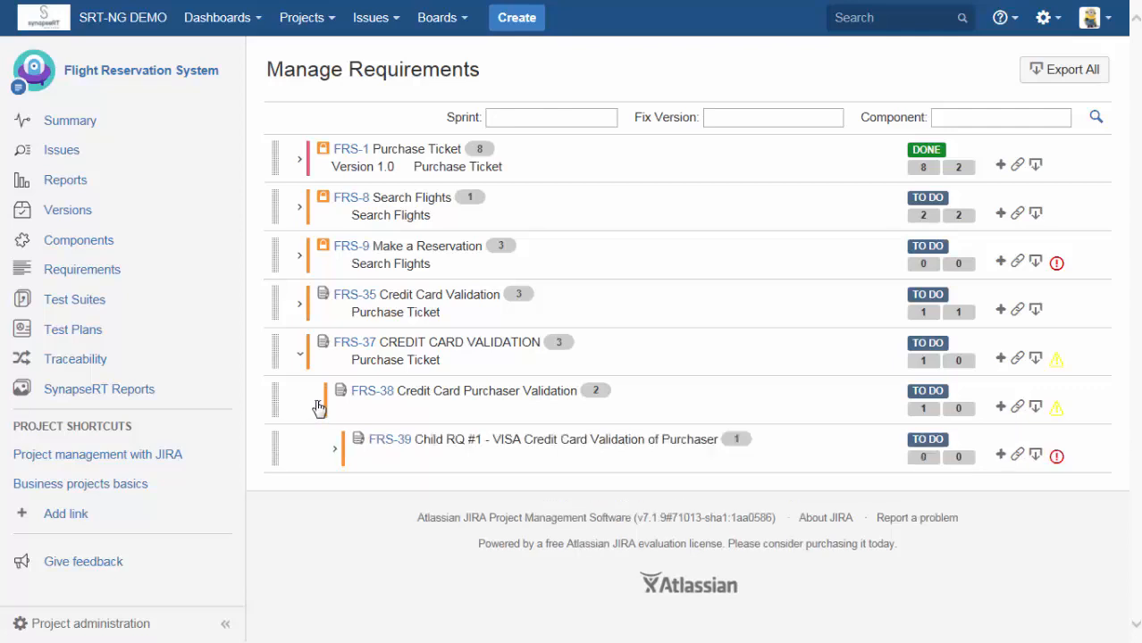
click(335, 449)
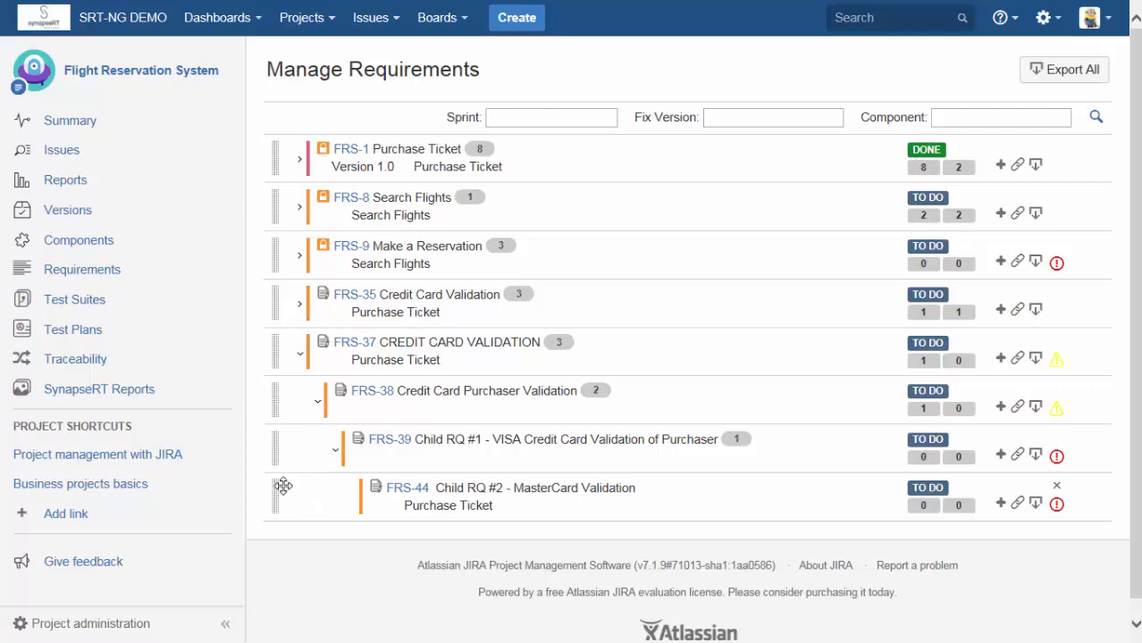
drag(275, 485, 274, 426)
View the test case coverage details and the test plan coverage details of the Purchase Ticket requirement, closing each.
click(930, 170)
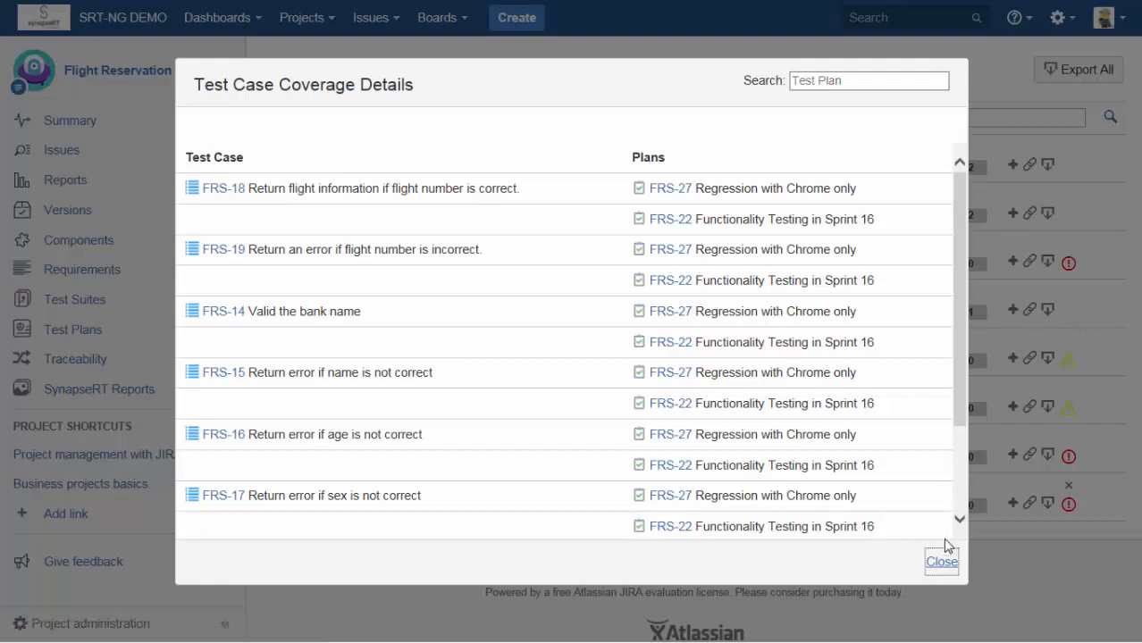
click(941, 562)
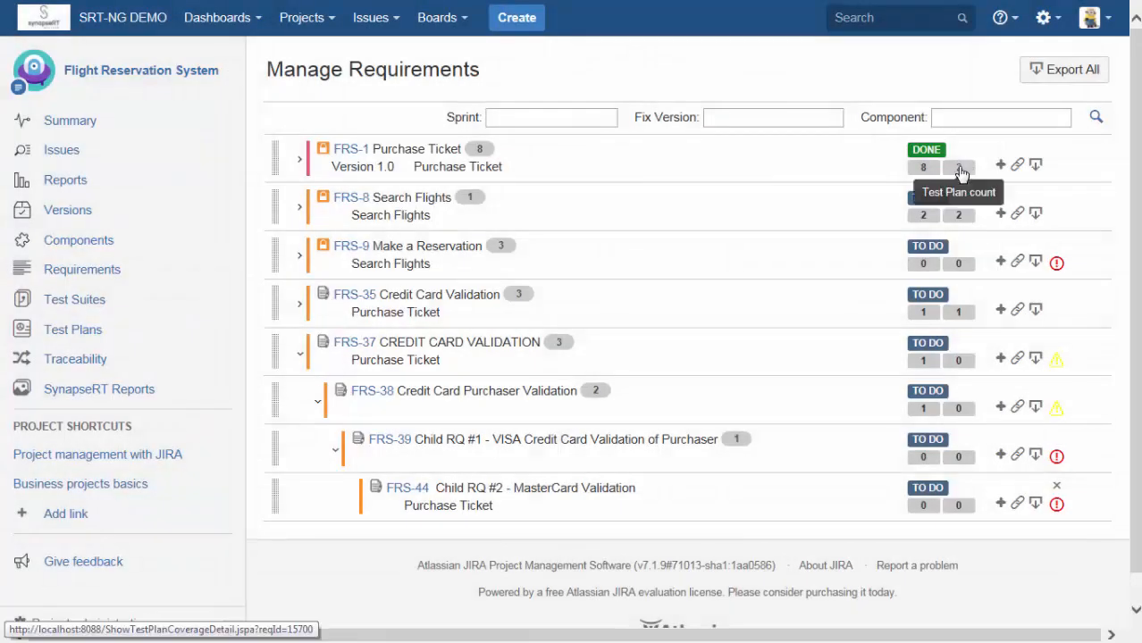
click(959, 168)
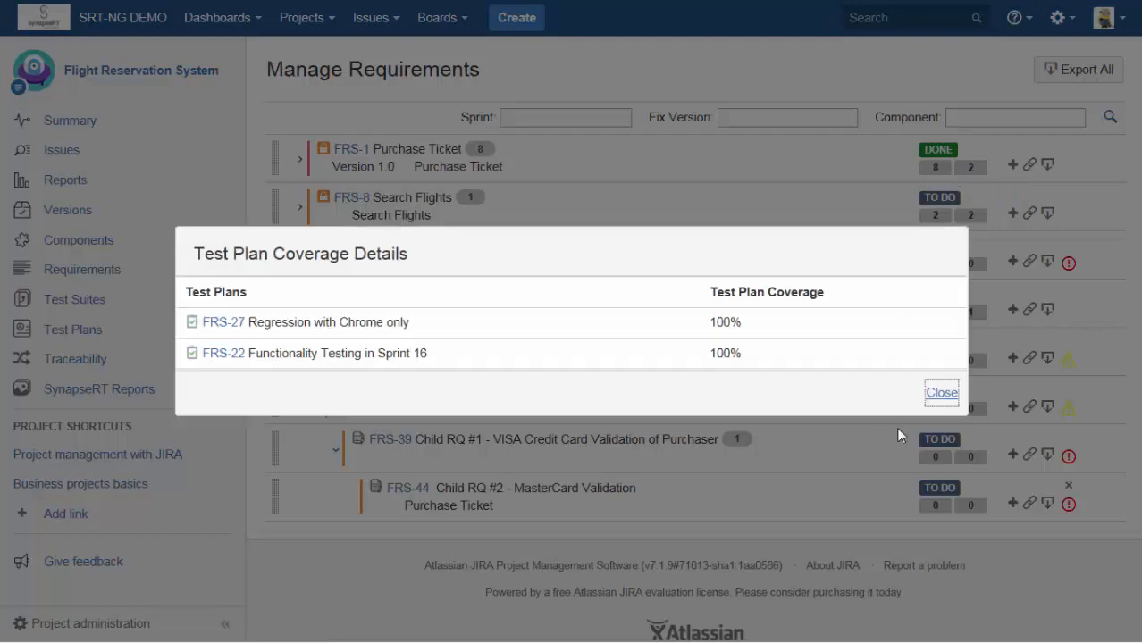
click(942, 392)
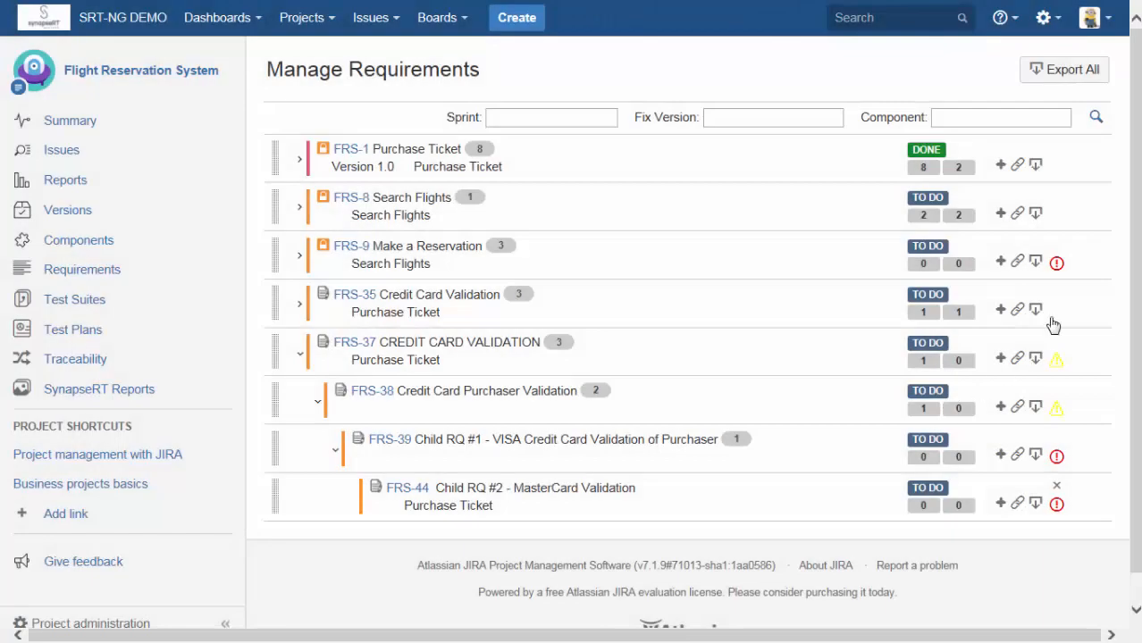